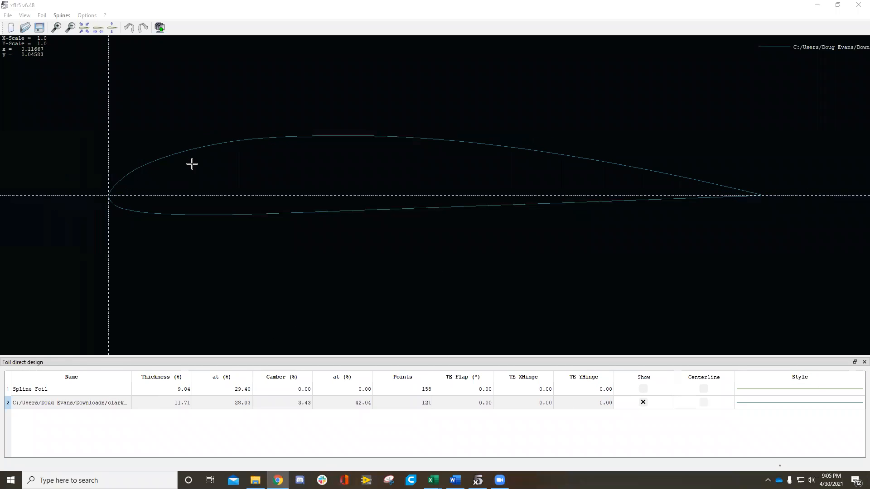
Step: Open XFoil Direct Analysis for the clarky.dat foil
{"action": "left_click", "coordinate": [644, 389]}
{"action": "left_click", "coordinate": [643, 389]}
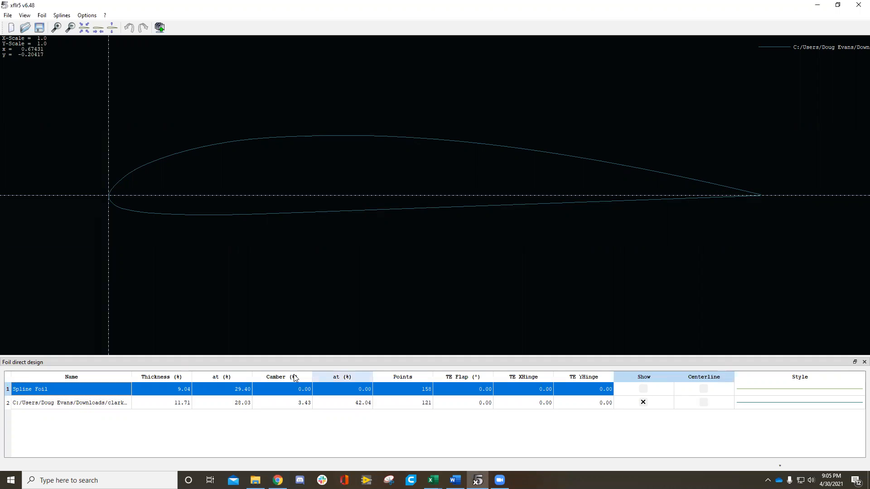
{"action": "left_click", "coordinate": [7, 16]}
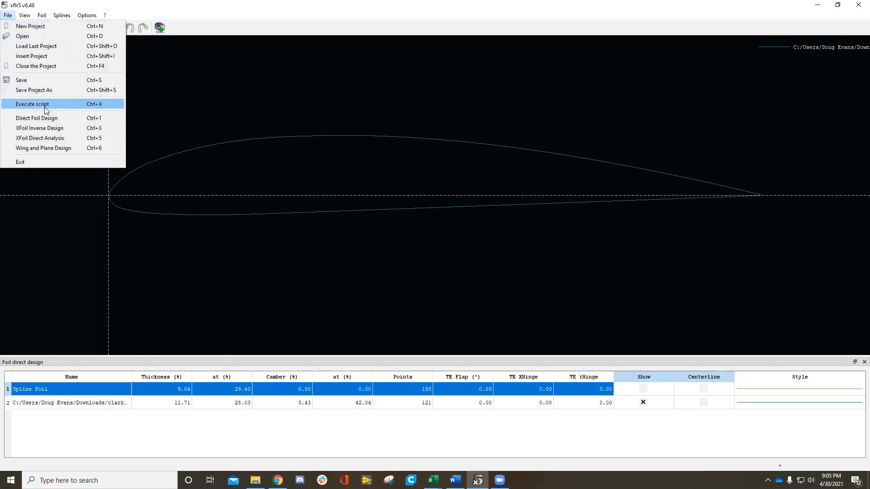
{"action": "left_click", "coordinate": [62, 139]}
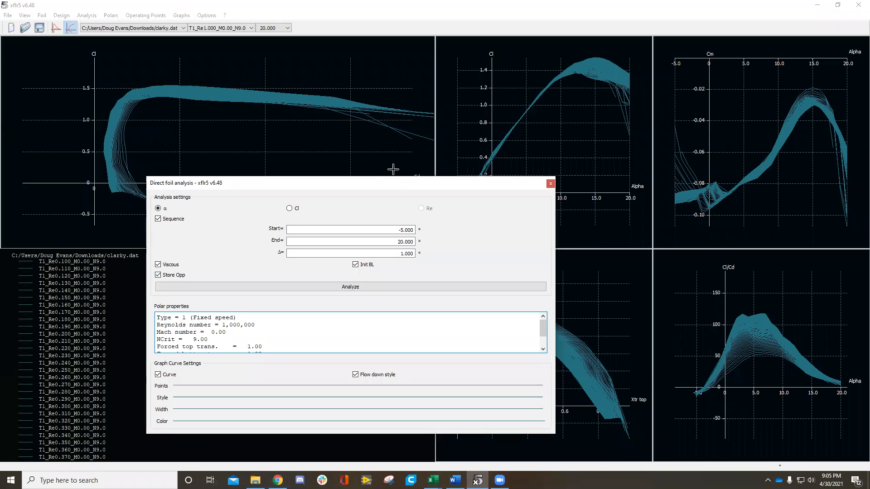
{"action": "left_click_drag", "start_coordinate": [393, 185], "coordinate": [399, 180]}
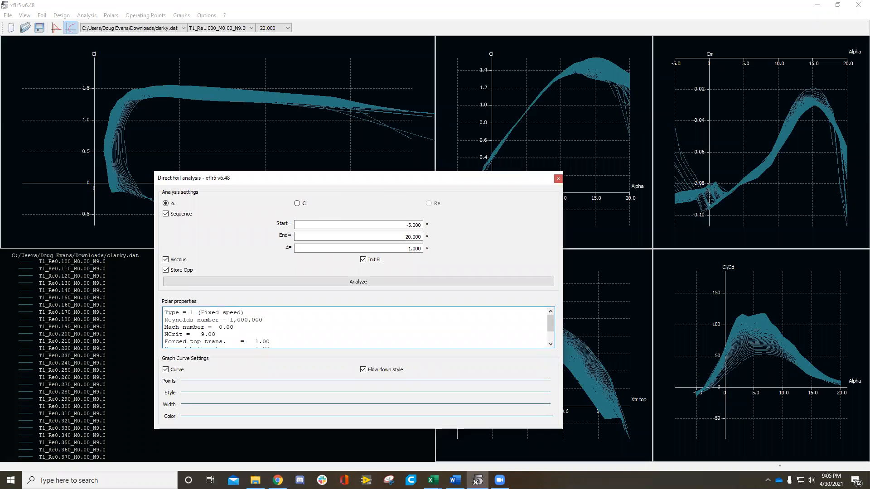
{"action": "left_click", "coordinate": [412, 225]}
{"action": "left_click_drag", "start_coordinate": [424, 187], "coordinate": [434, 190]}
Step: Define a Type 1 analysis for the clarky.dat foil with Reynolds 1,000,000, Mach 0 and NCrit 9
{"action": "left_click", "coordinate": [87, 16]}
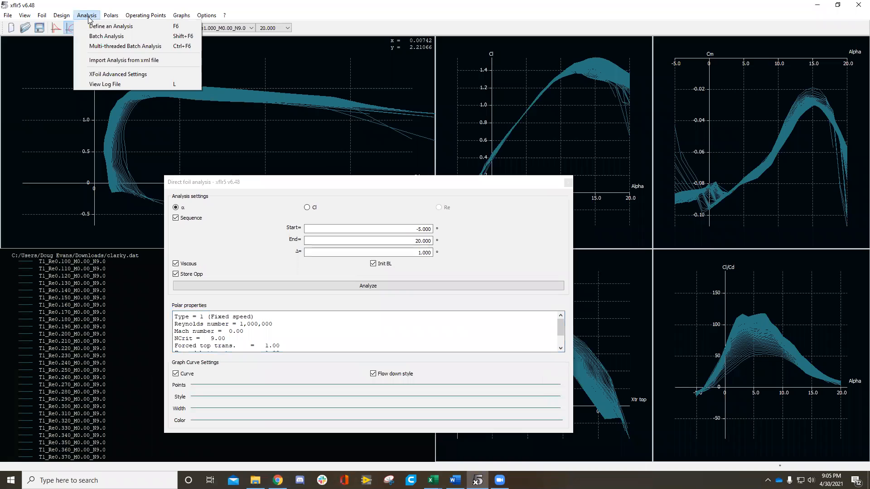
{"action": "left_click", "coordinate": [107, 27]}
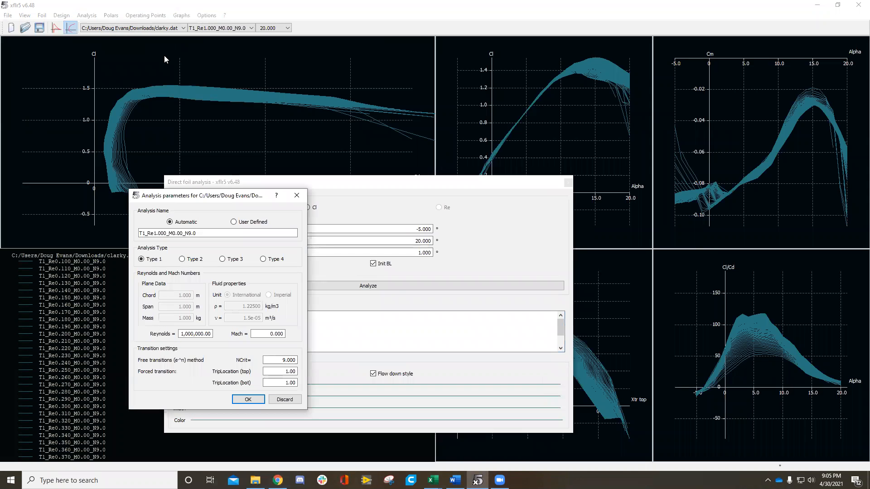
{"action": "double_click", "coordinate": [203, 190]}
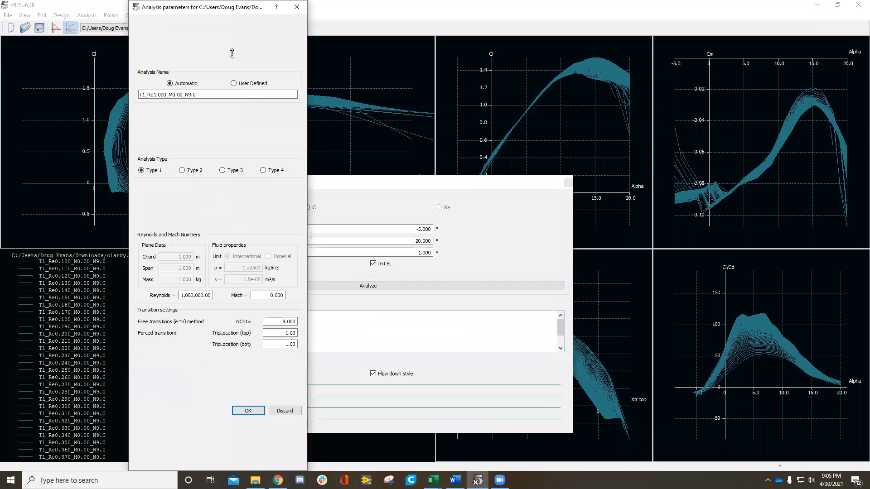
{"action": "double_click", "coordinate": [221, 3]}
{"action": "left_click_drag", "start_coordinate": [230, 186], "coordinate": [209, 120]}
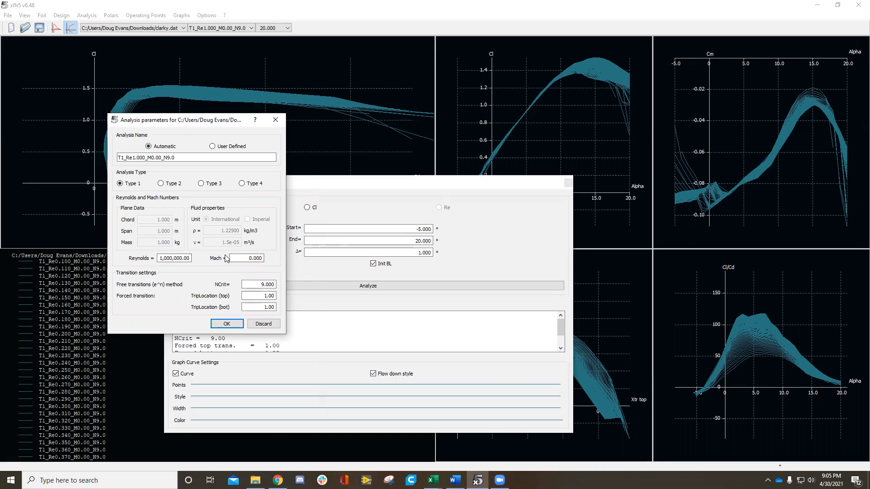
{"action": "left_click", "coordinate": [225, 324]}
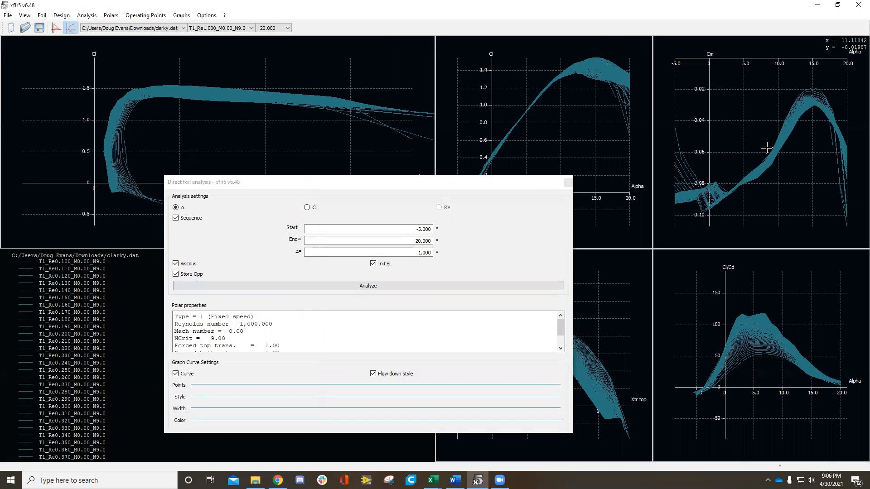
Step: Examine the Cl–alpha, Cl–Cd, Cl–Xtr top and Cl/Cd–alpha polar graphs individually, and return to the view of all graphs
{"action": "left_click_drag", "start_coordinate": [408, 181], "coordinate": [315, 192]}
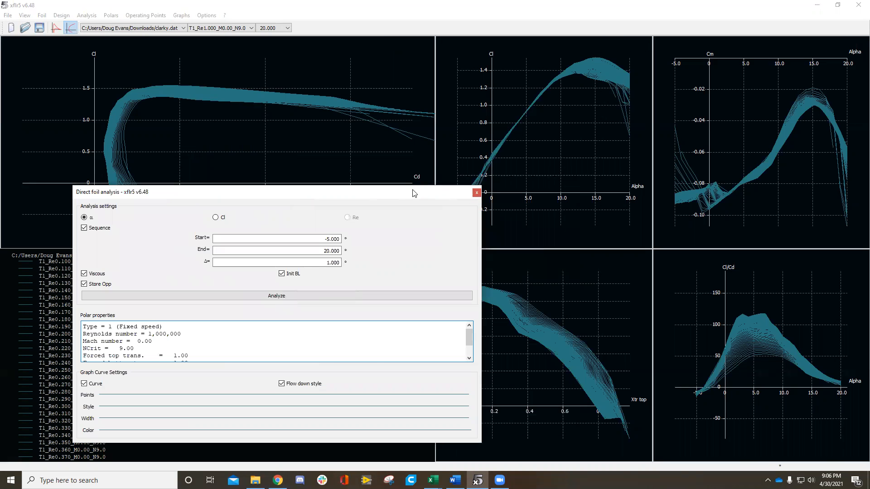
{"action": "left_click_drag", "start_coordinate": [413, 195], "coordinate": [193, 370]}
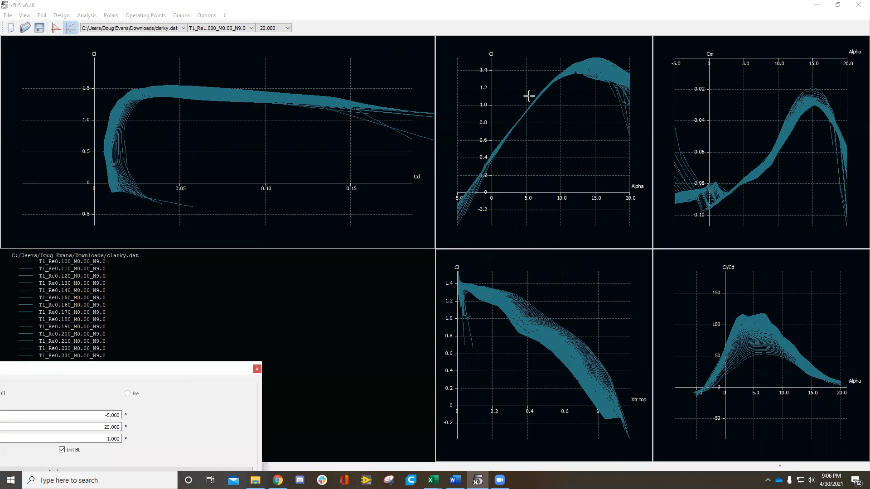
{"action": "double_click", "coordinate": [572, 132]}
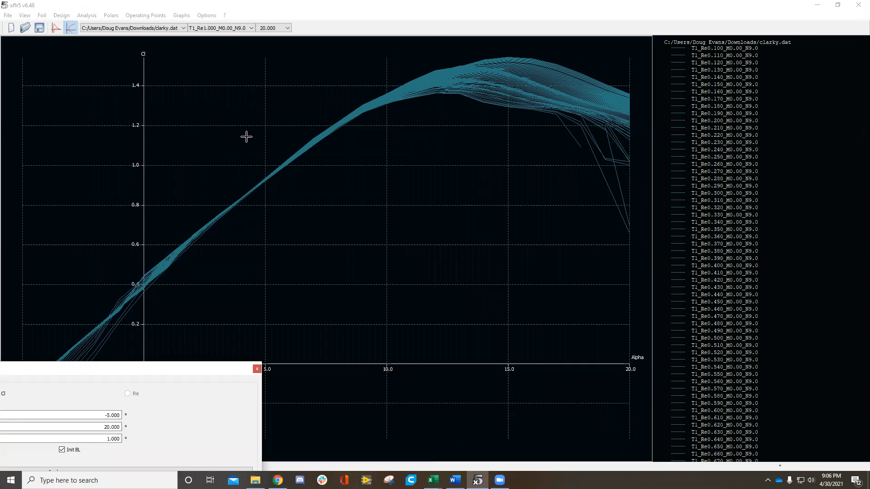
{"action": "key", "text": "1"}
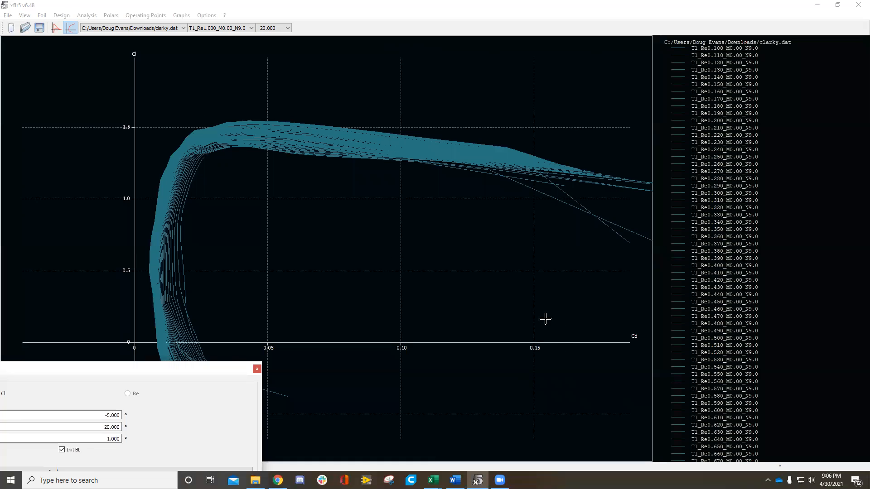
{"action": "key", "text": "4"}
{"action": "key", "text": "5"}
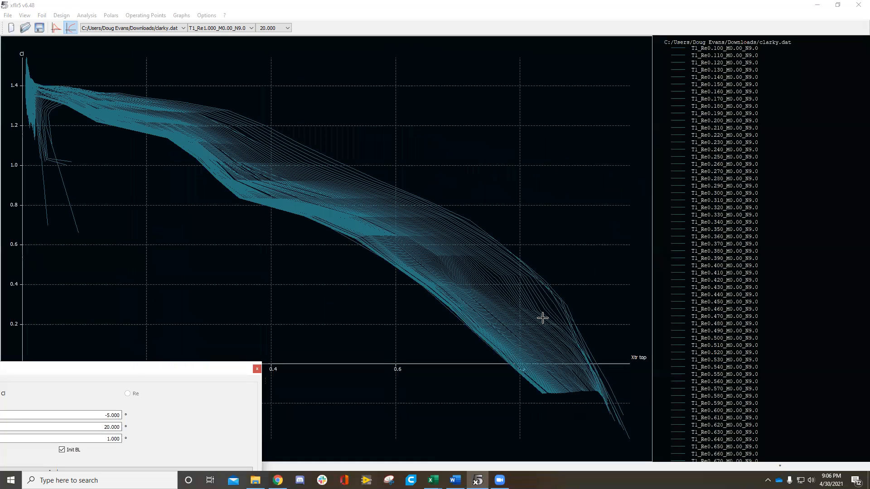
{"action": "key", "text": "6"}
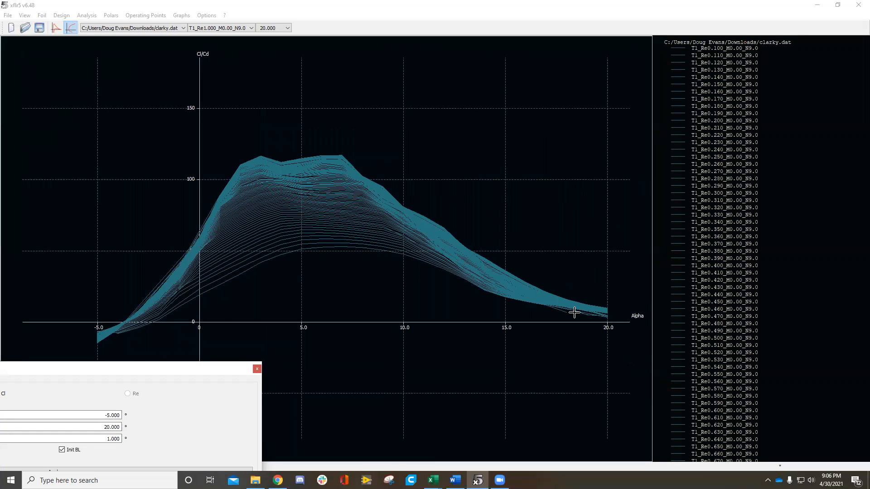
{"action": "key", "text": "1"}
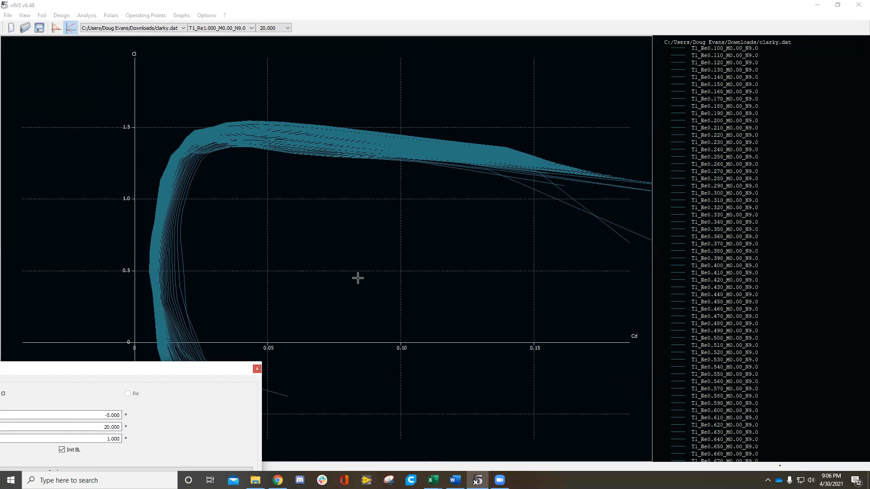
{"action": "key", "text": "a"}
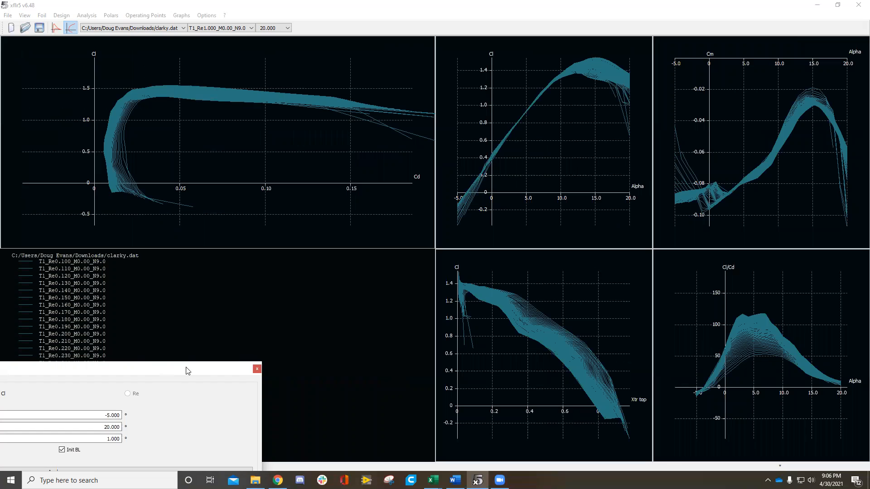
{"action": "left_click_drag", "start_coordinate": [188, 371], "coordinate": [376, 249]}
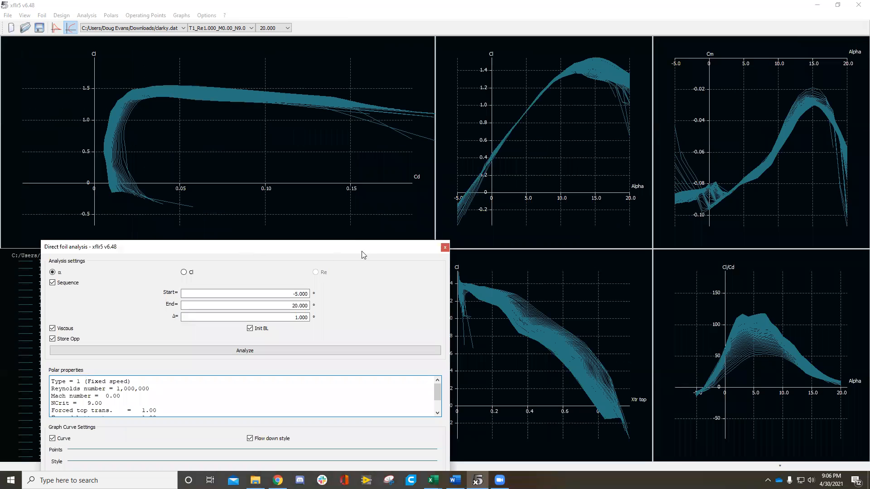
Step: Look up the export option for the Cl–alpha graph and view the exported CSV files in the AR = 8 folder
{"action": "right_click", "coordinate": [554, 106]}
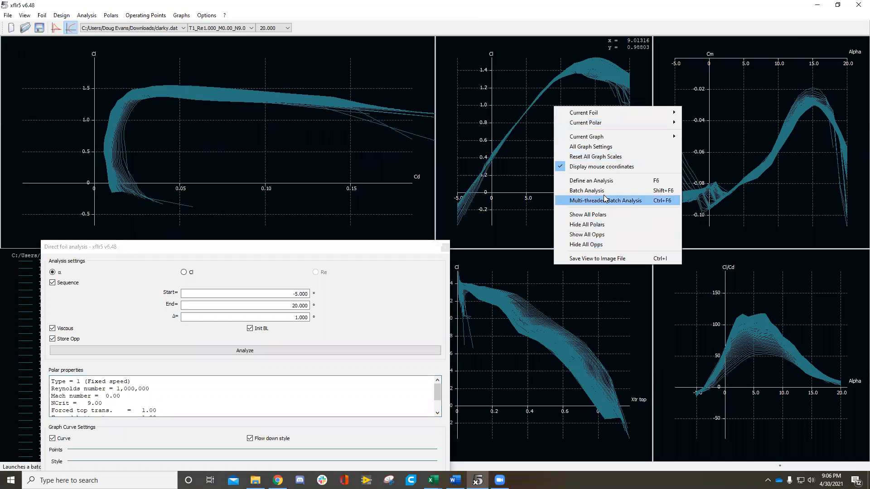
{"action": "mouse_move", "coordinate": [607, 137]}
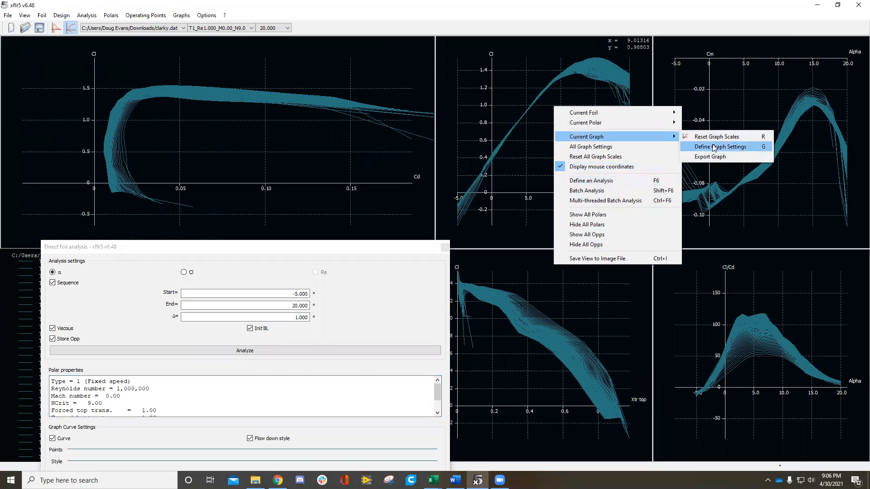
{"action": "left_click", "coordinate": [256, 480]}
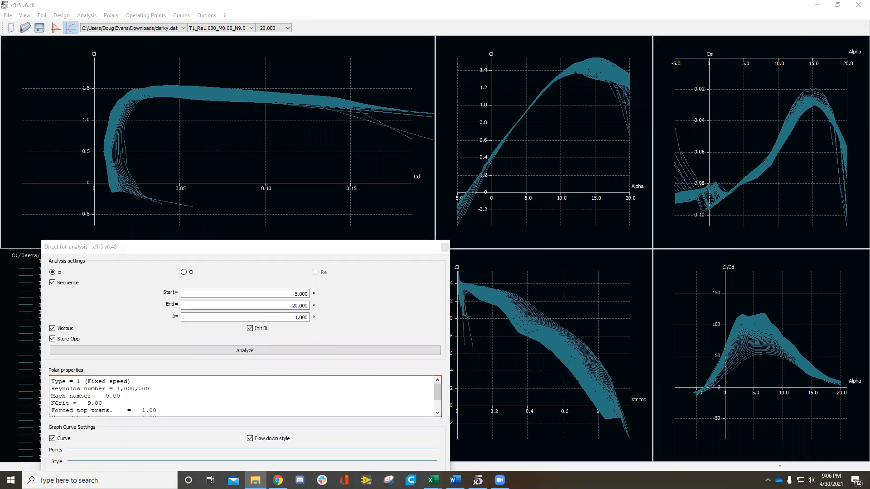
{"action": "key", "text": "alt+Tab"}
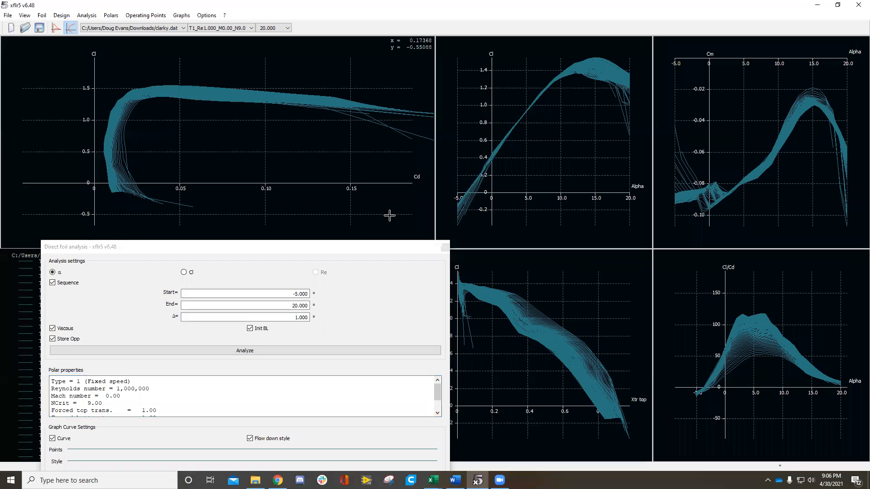
{"action": "left_click", "coordinate": [255, 480]}
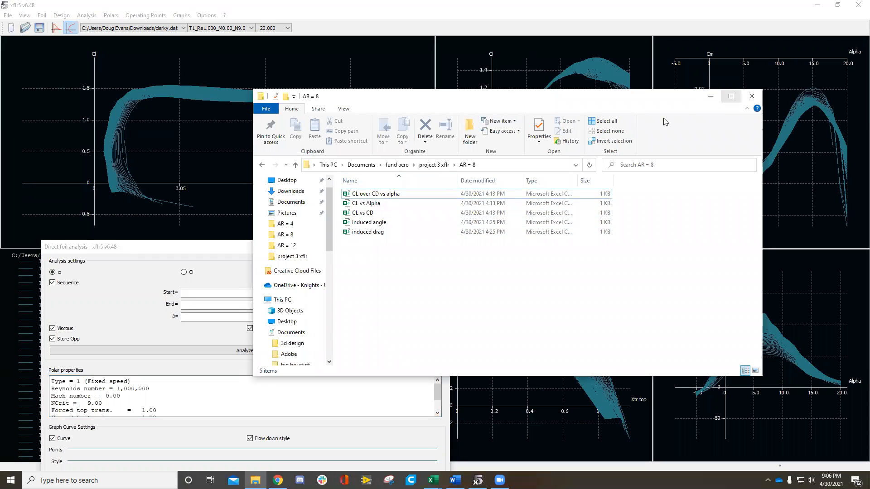
{"action": "left_click", "coordinate": [719, 92]}
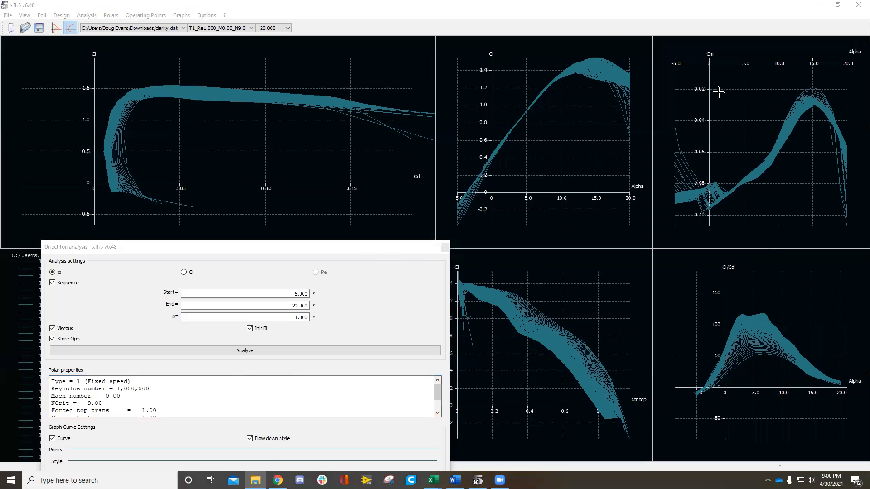
Step: Review the batch foil analysis settings, including the Reynolds minimum, maximum and increment, and close them without running the analysis
{"action": "left_click_drag", "start_coordinate": [295, 246], "coordinate": [321, 199]}
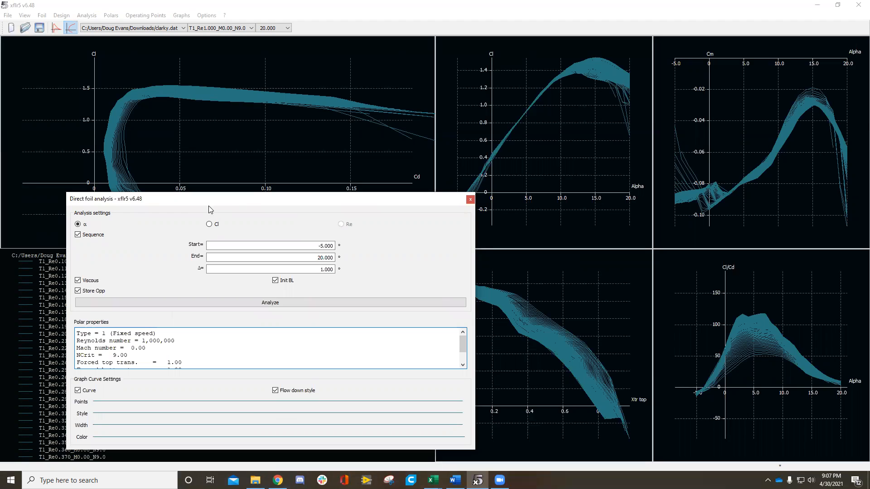
{"action": "left_click", "coordinate": [87, 15]}
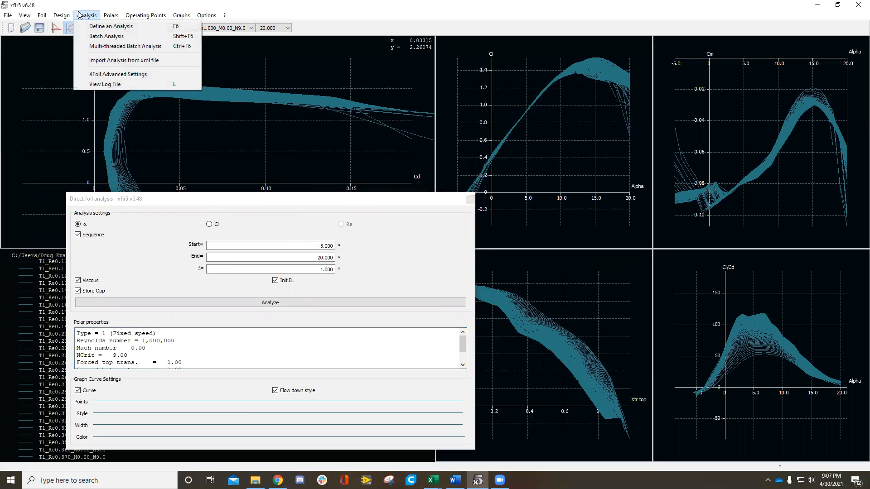
{"action": "left_click", "coordinate": [128, 43]}
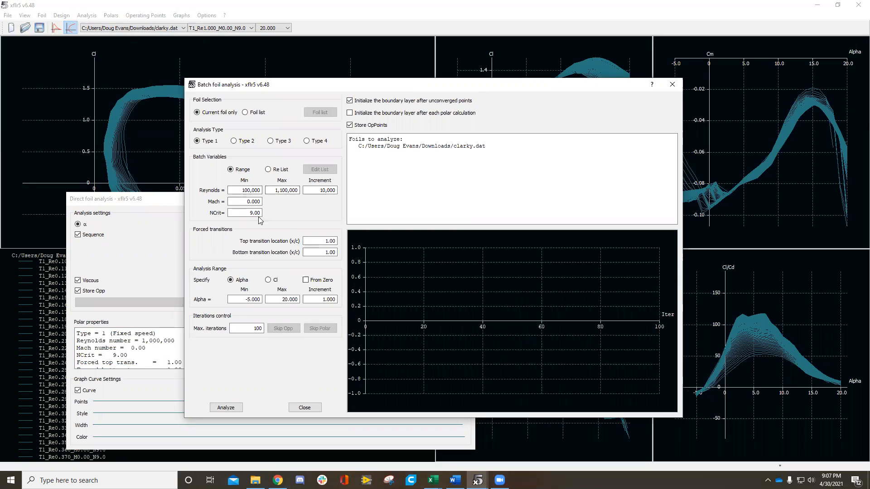
{"action": "left_click", "coordinate": [240, 190]}
{"action": "left_click", "coordinate": [273, 190]}
{"action": "left_click", "coordinate": [329, 190]}
{"action": "left_click", "coordinate": [674, 86]}
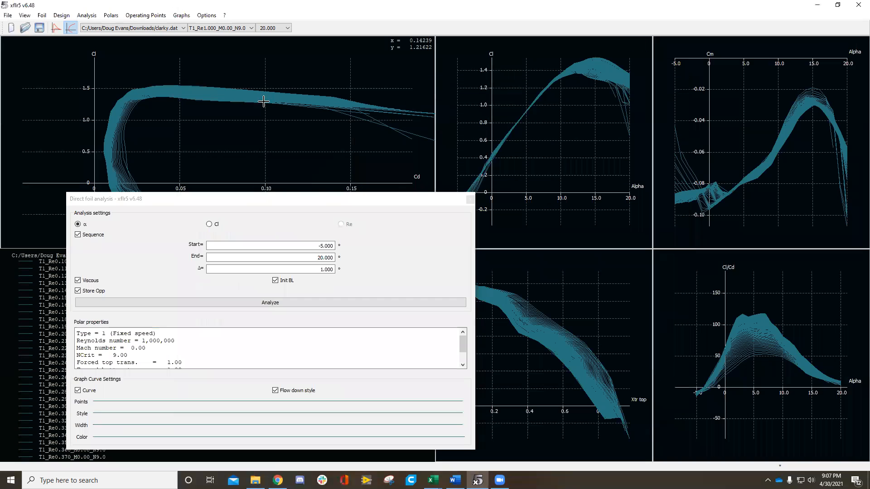
Step: Take a closer look at the curves in the Cl versus Cd polar graph
{"action": "scroll", "coordinate": [77, 71], "scroll_direction": "up", "scroll_amount": 3}
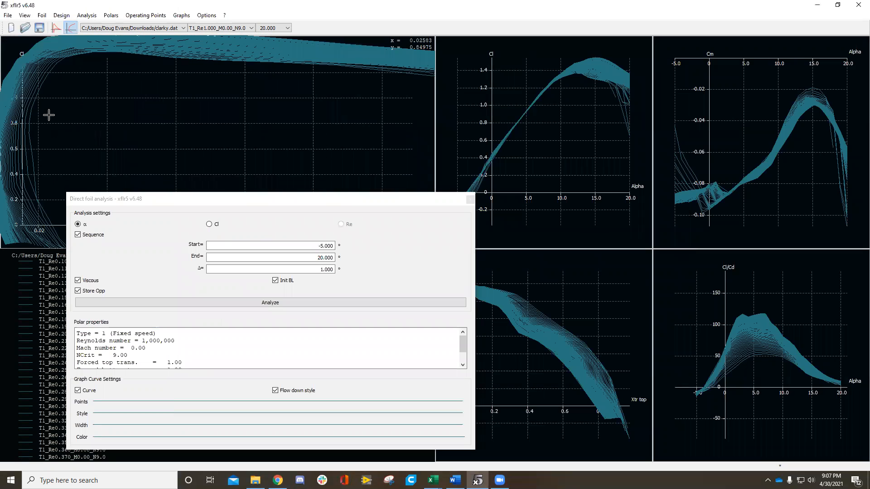
{"action": "scroll", "coordinate": [97, 133], "scroll_direction": "down", "scroll_amount": 4}
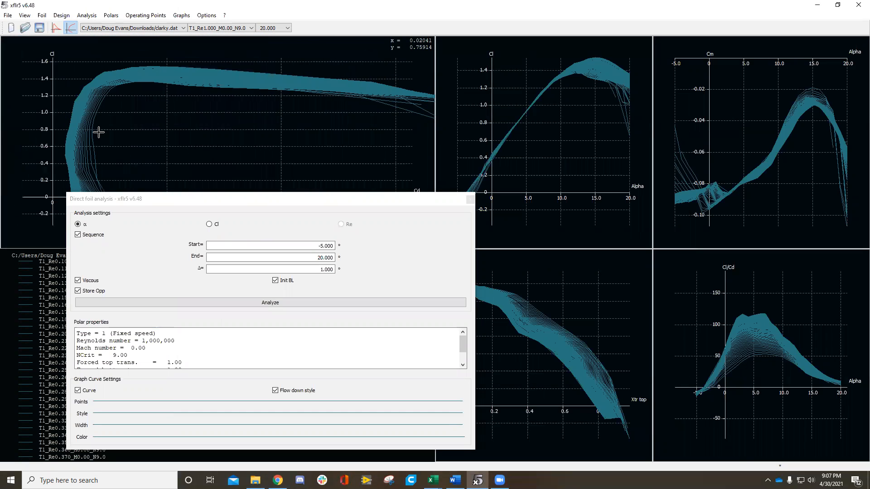
{"action": "left_click", "coordinate": [351, 193]}
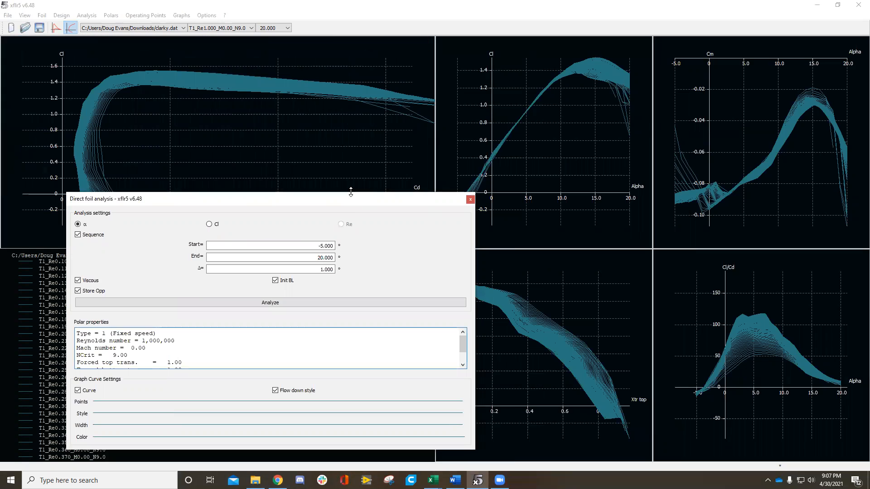
{"action": "left_click_drag", "start_coordinate": [354, 207], "coordinate": [393, 226]}
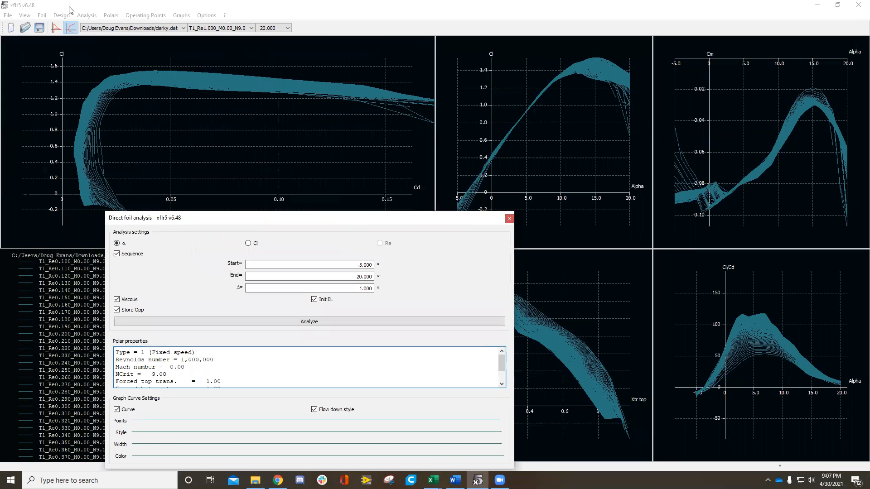
{"action": "left_click", "coordinate": [111, 15]}
{"action": "mouse_move", "coordinate": [34, 18]}
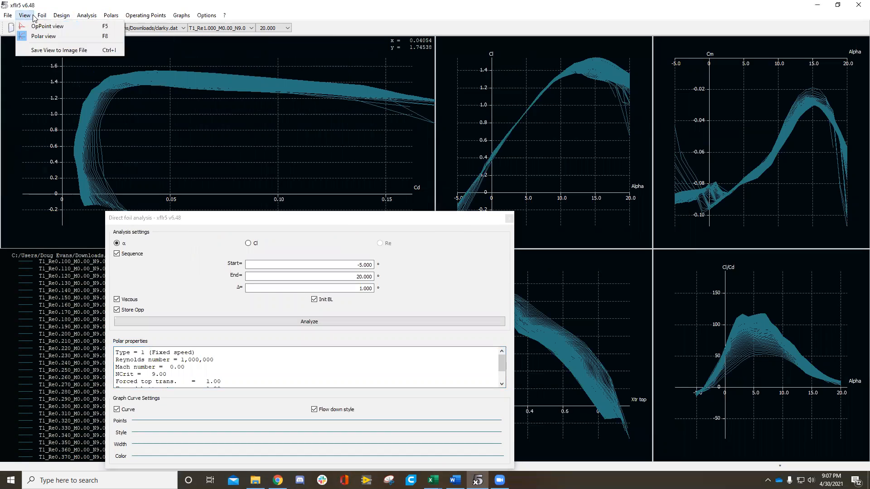
{"action": "mouse_move", "coordinate": [82, 18]}
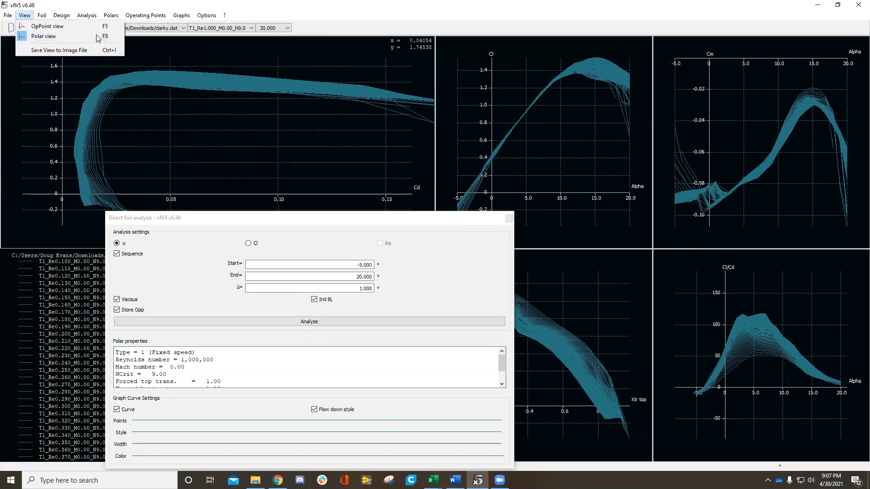
Step: Switch to wing and plane design and show the AR = 4 Rect wing in the 3D view
{"action": "left_click", "coordinate": [98, 36]}
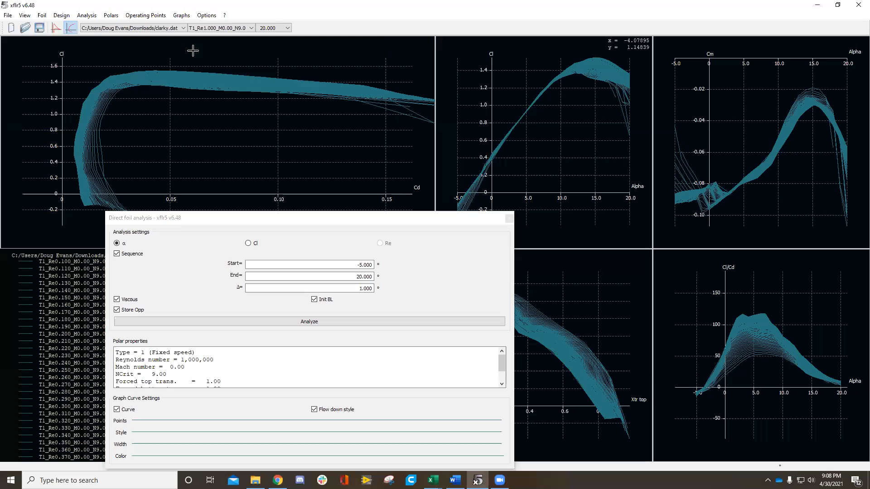
{"action": "left_click", "coordinate": [9, 17]}
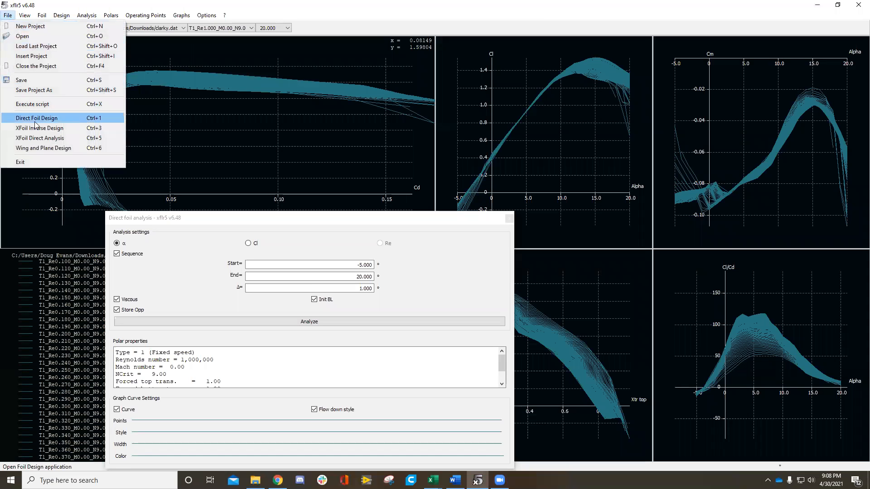
{"action": "left_click", "coordinate": [44, 148]}
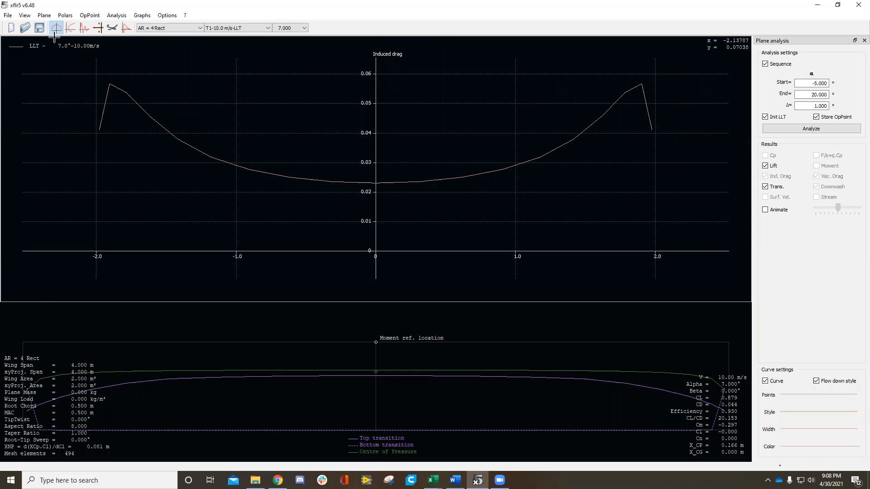
{"action": "left_click", "coordinate": [112, 28]}
{"action": "left_click_drag", "start_coordinate": [390, 242], "coordinate": [295, 222]}
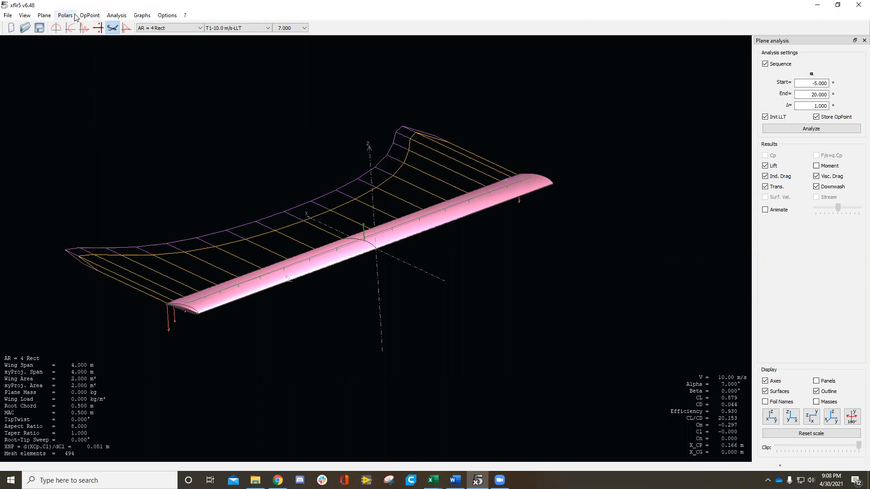
Step: Edit the current plane to include a biplane second wing and an elevator, and save it
{"action": "left_click", "coordinate": [44, 15]}
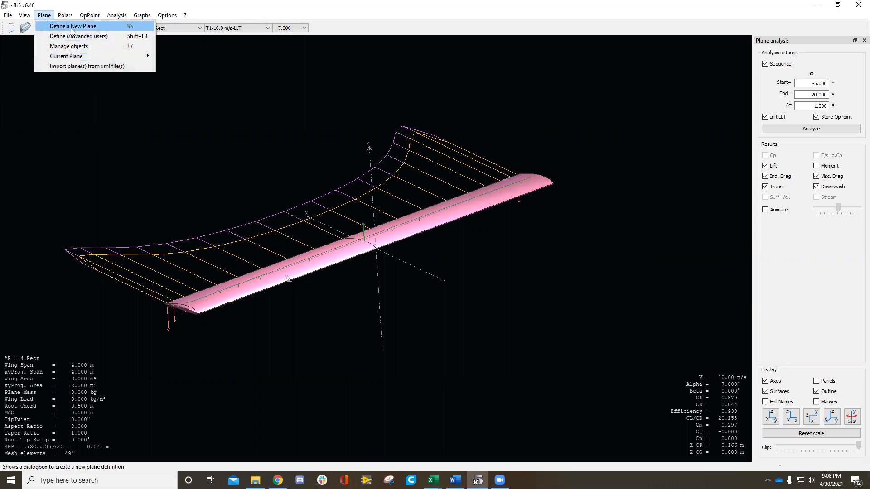
{"action": "mouse_move", "coordinate": [91, 56]}
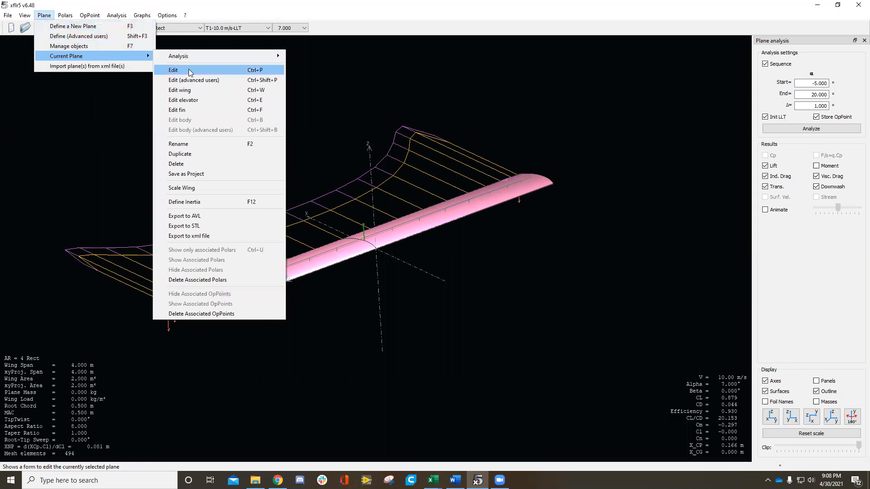
{"action": "left_click", "coordinate": [190, 68]}
{"action": "left_click_drag", "start_coordinate": [443, 74], "coordinate": [404, 72]}
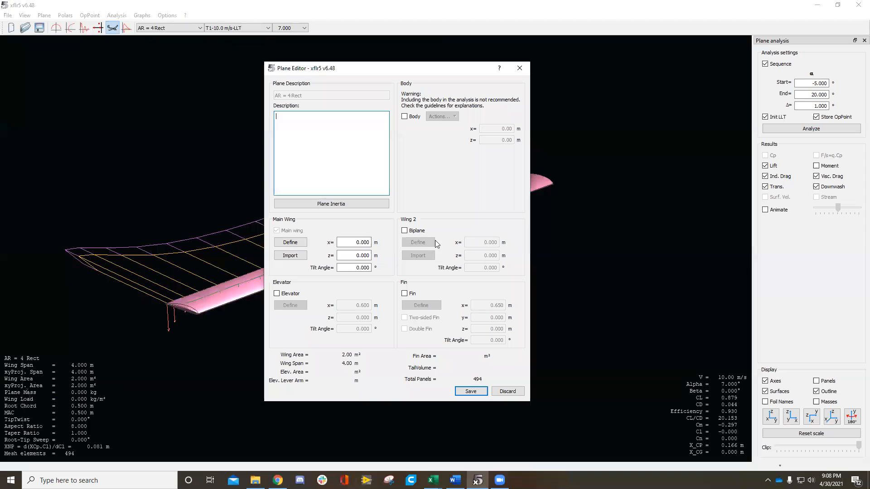
{"action": "left_click", "coordinate": [405, 231]}
{"action": "left_click", "coordinate": [277, 294]}
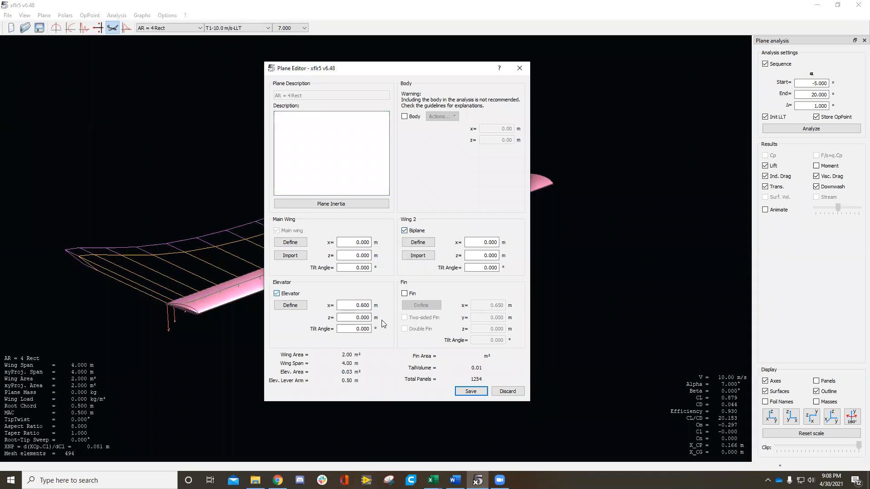
{"action": "left_click", "coordinate": [470, 392]}
{"action": "left_click", "coordinate": [391, 253]}
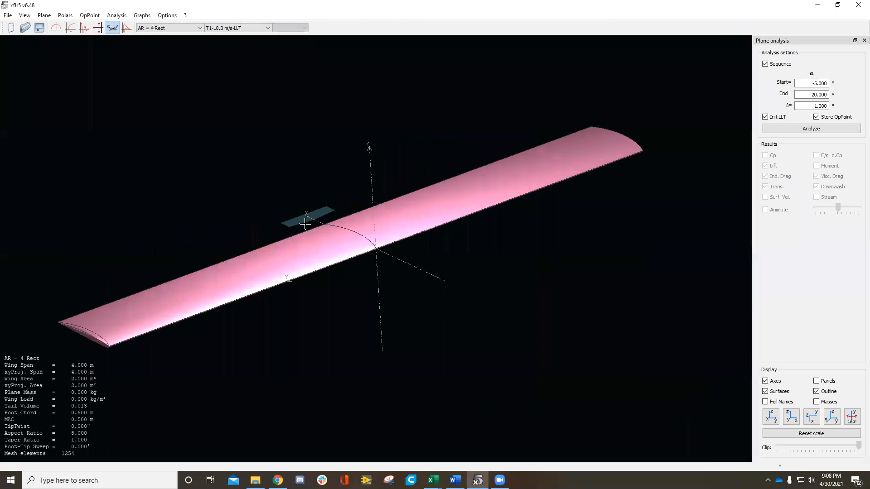
Step: Edit the current plane again and remove its biplane second wing and elevator
{"action": "left_click", "coordinate": [44, 16]}
{"action": "mouse_move", "coordinate": [146, 62]}
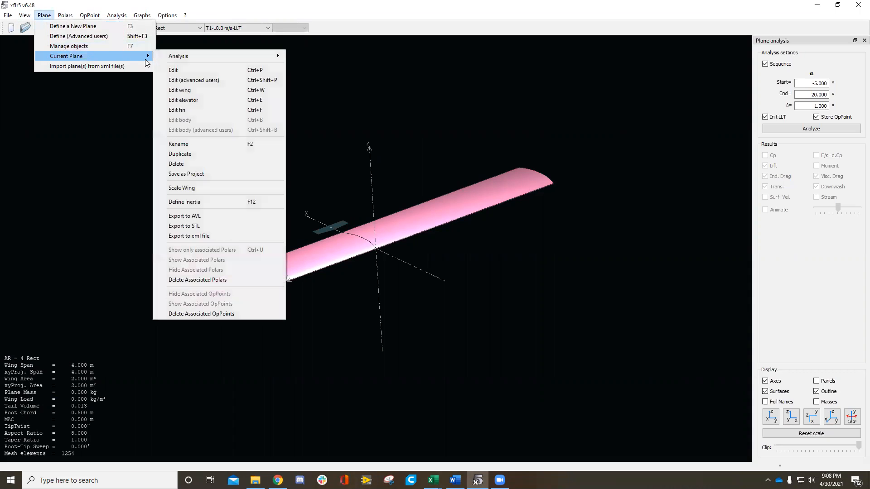
{"action": "left_click", "coordinate": [188, 71]}
{"action": "left_click", "coordinate": [443, 233]}
{"action": "left_click", "coordinate": [315, 296]}
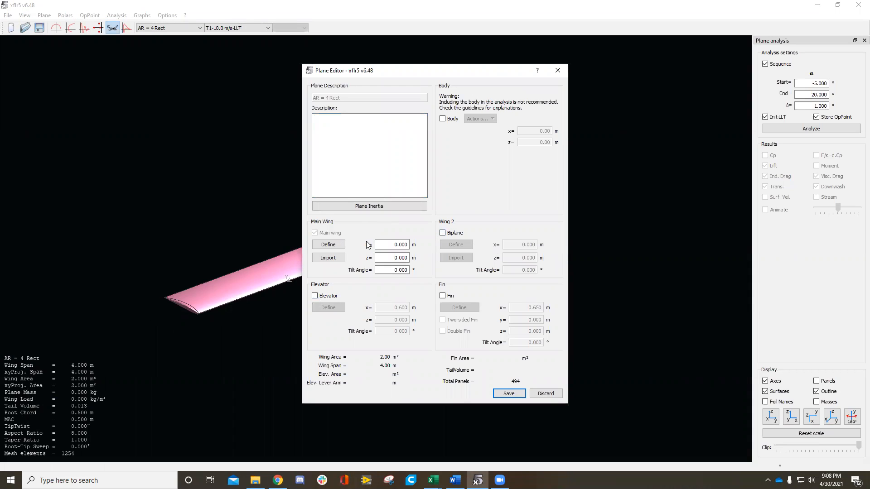
Step: Set the main wing's chord to 1 m at both the root and tip sections
{"action": "left_click", "coordinate": [328, 244]}
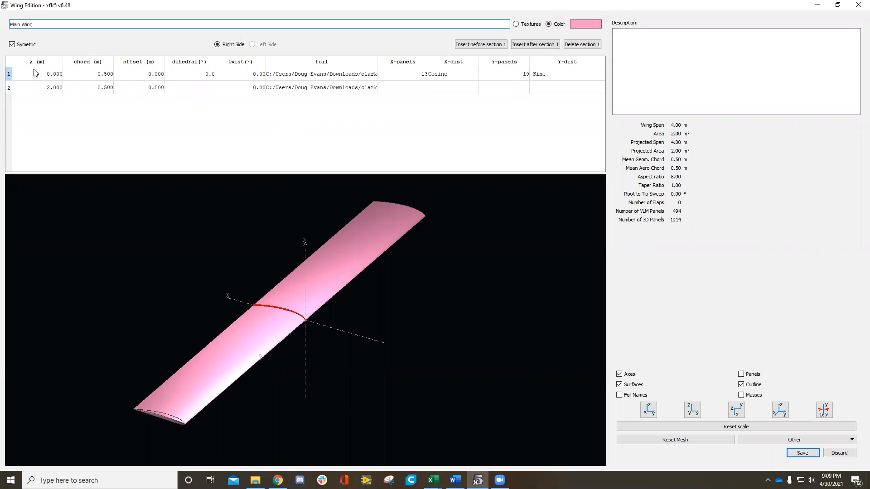
{"action": "double_click", "coordinate": [50, 88]}
{"action": "left_click", "coordinate": [51, 107]}
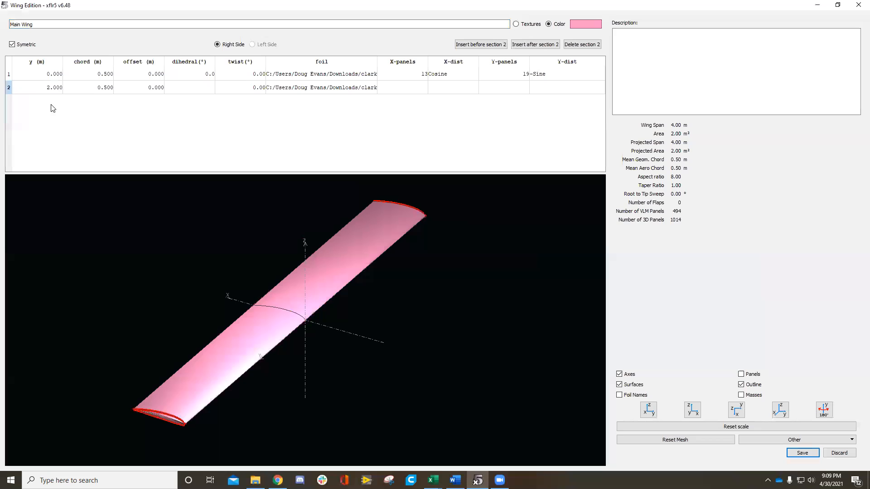
{"action": "double_click", "coordinate": [95, 74]}
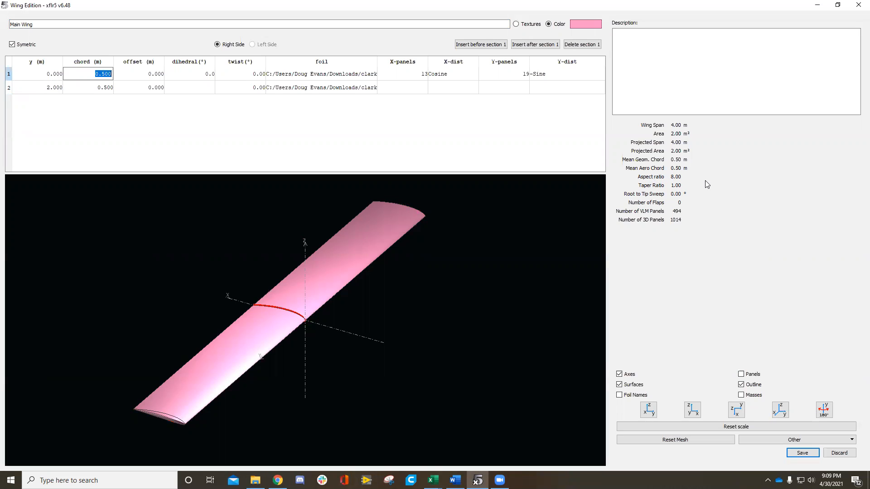
{"action": "left_click", "coordinate": [159, 131]}
{"action": "double_click", "coordinate": [109, 75]}
{"action": "type", "text": "1"}
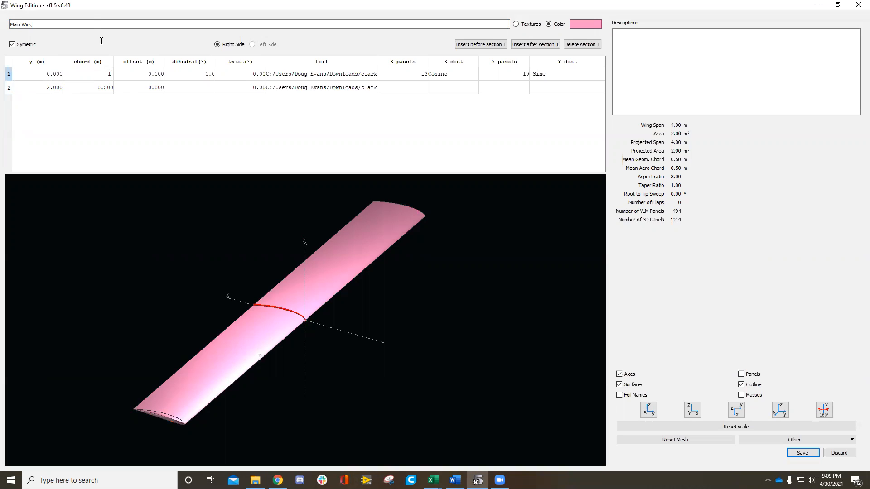
{"action": "double_click", "coordinate": [108, 86]}
{"action": "type", "text": "1"}
{"action": "left_click", "coordinate": [185, 132]}
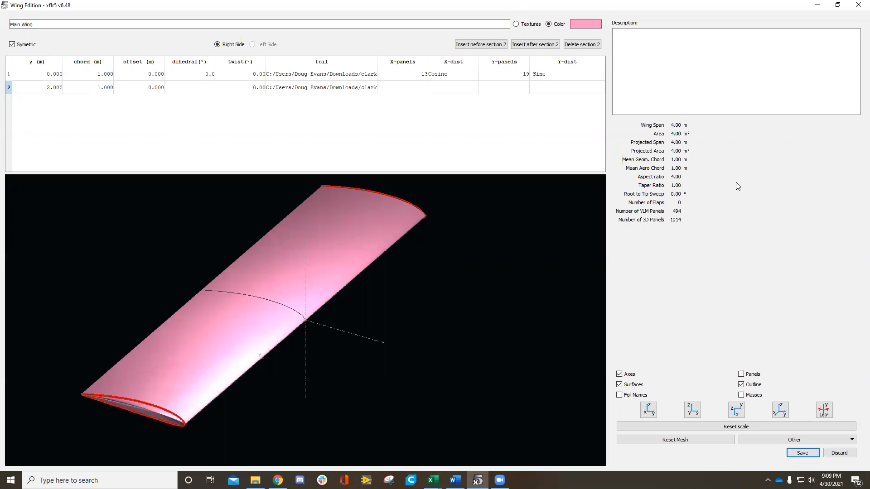
Step: Save the main wing definition and the edited plane
{"action": "double_click", "coordinate": [97, 75]}
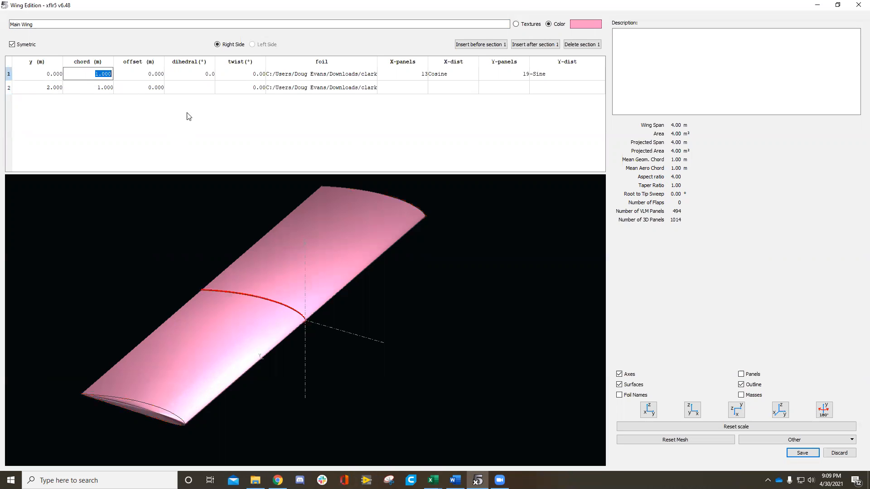
{"action": "left_click", "coordinate": [160, 123]}
{"action": "left_click", "coordinate": [802, 453]}
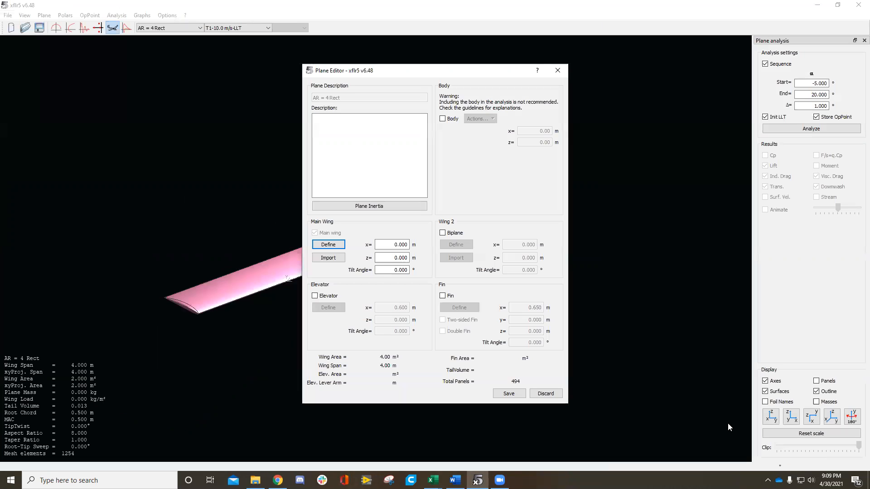
{"action": "left_click", "coordinate": [516, 393]}
Step: Run the LLT analysis of the AR = 4 Rect wing from -5° to 20° in 1° increments with operating points stored, and close the log
{"action": "scroll", "coordinate": [329, 264], "scroll_direction": "down", "scroll_amount": 2}
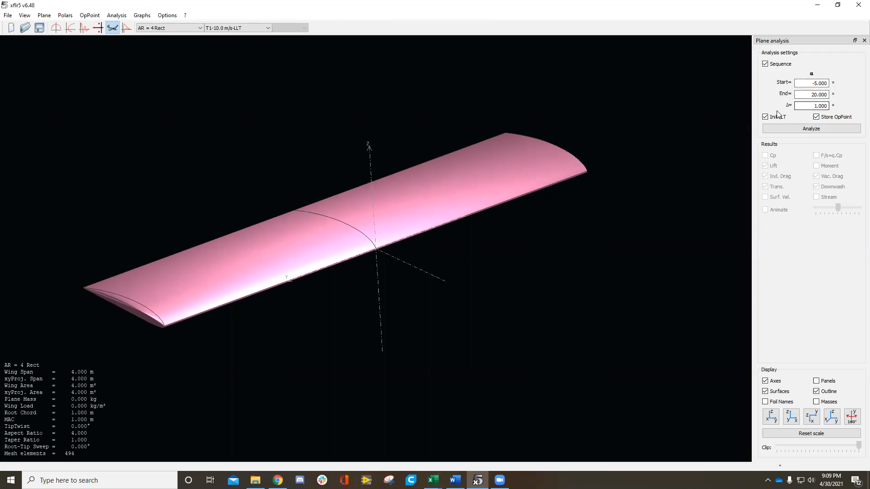
{"action": "left_click", "coordinate": [816, 116]}
{"action": "left_click", "coordinate": [836, 130]}
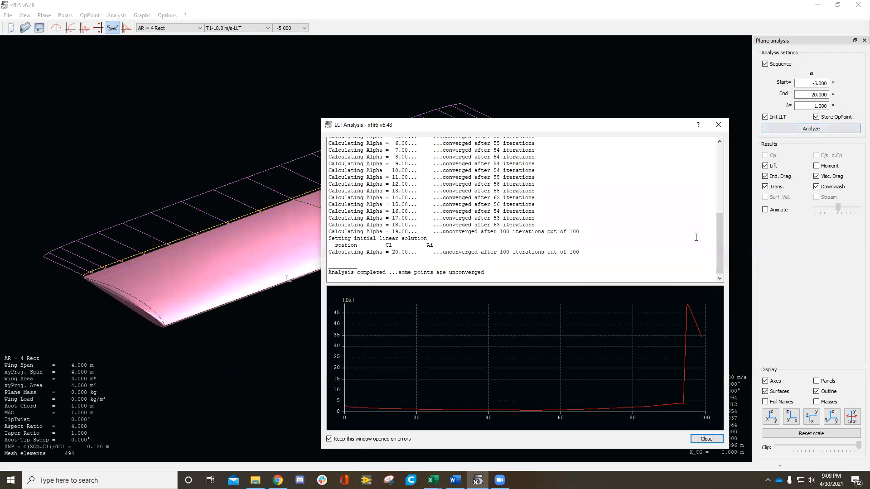
{"action": "left_click", "coordinate": [706, 438]}
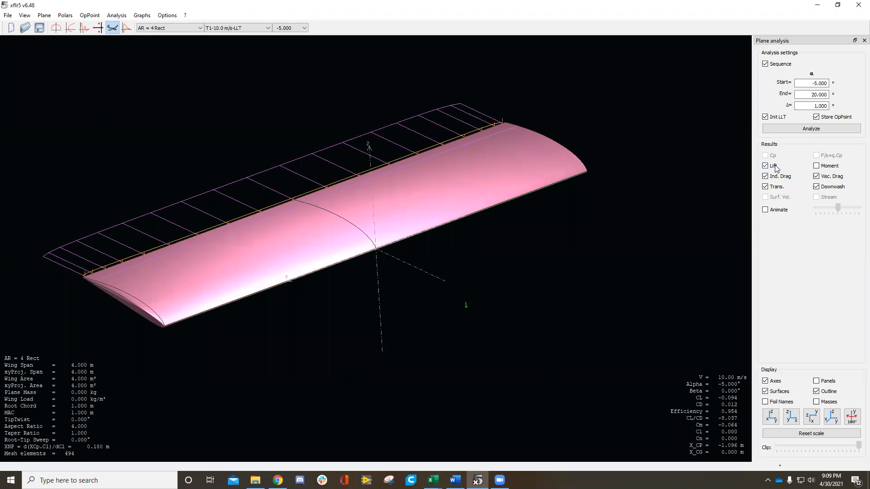
Step: Examine the animated lift, drag and downwash results on the 3D wing and stop the animation
{"action": "left_click_drag", "start_coordinate": [429, 121], "coordinate": [191, 149]}
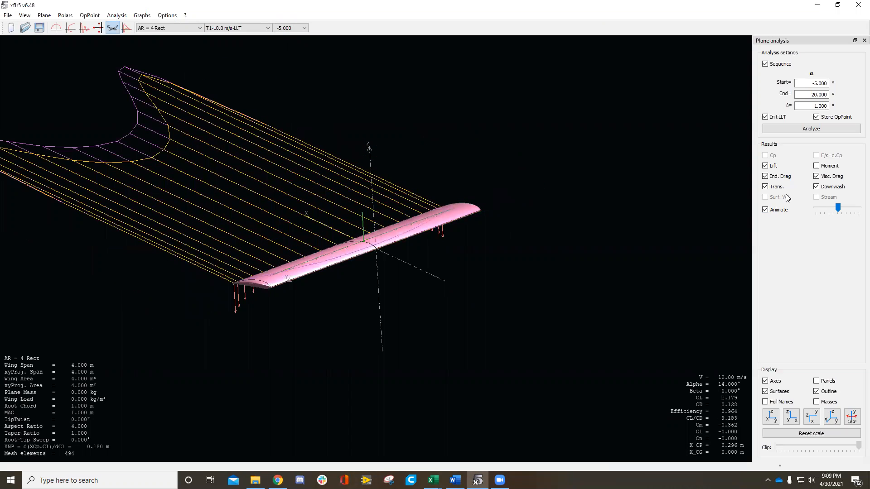
{"action": "left_click", "coordinate": [764, 211]}
{"action": "left_click_drag", "start_coordinate": [411, 249], "coordinate": [70, 146]}
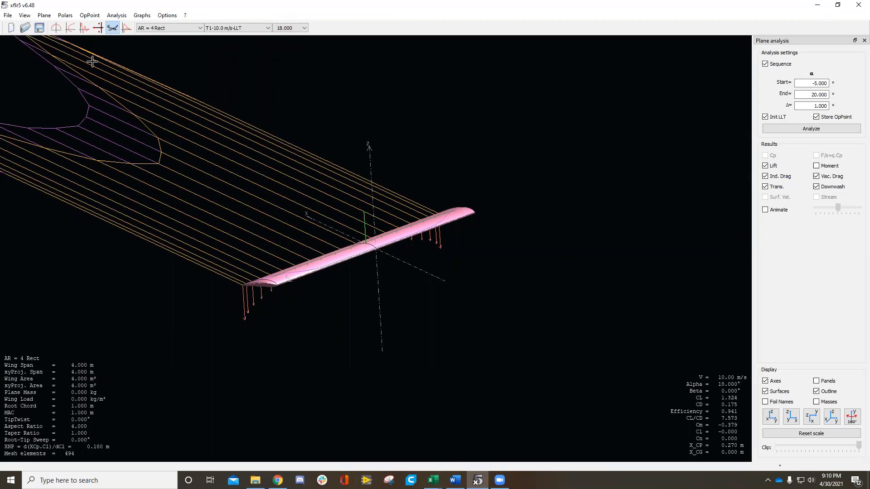
Step: Check the wing's polar graphs and display the spanwise graph for the 7° operating point
{"action": "left_click", "coordinate": [70, 28]}
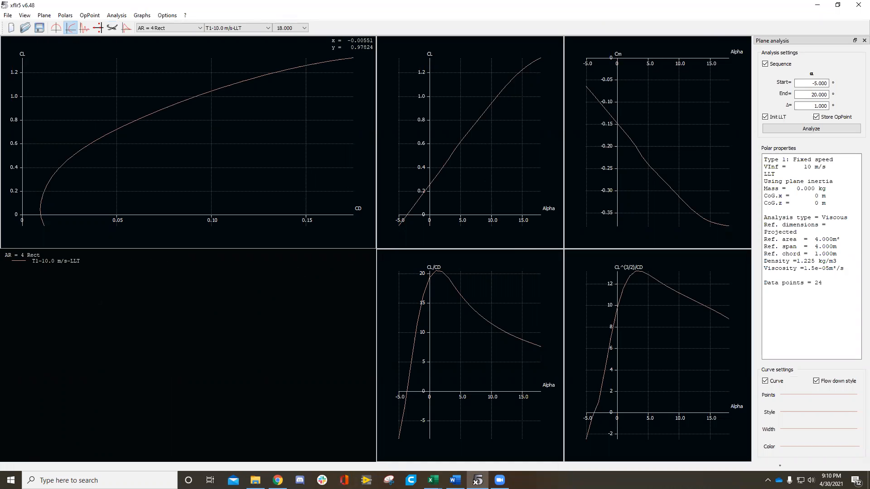
{"action": "left_click", "coordinate": [57, 28]}
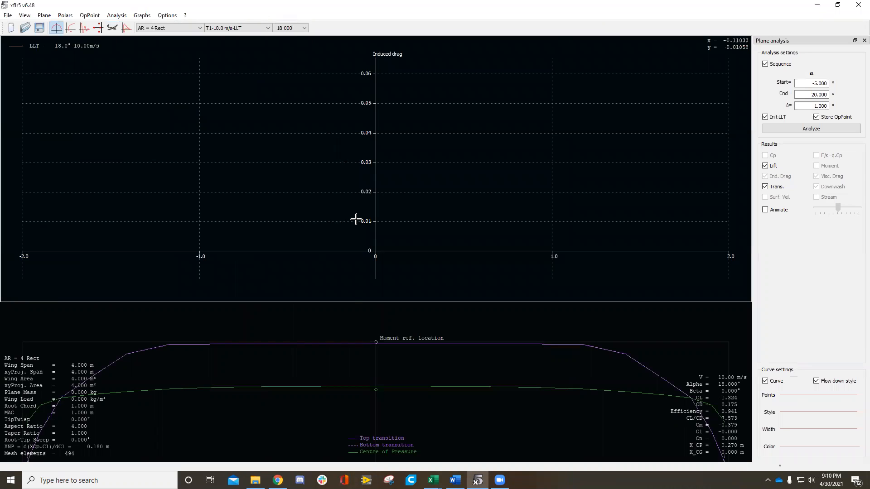
{"action": "left_click", "coordinate": [297, 28]}
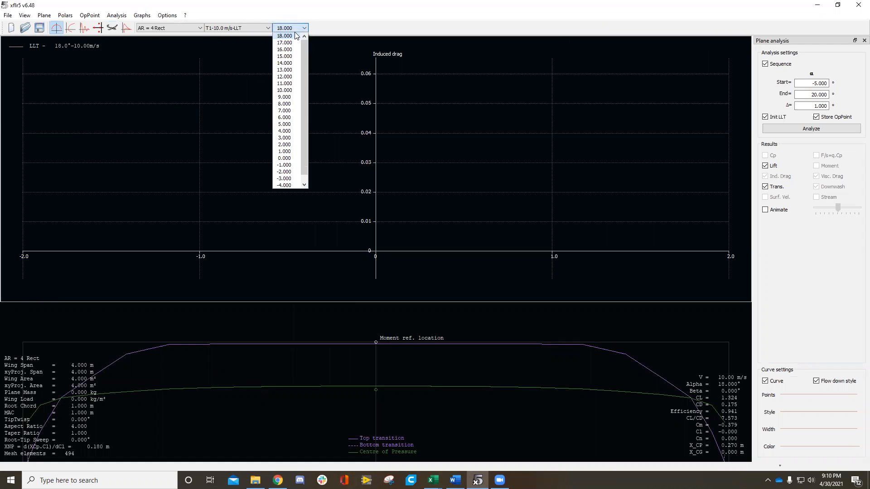
{"action": "left_click", "coordinate": [284, 110]}
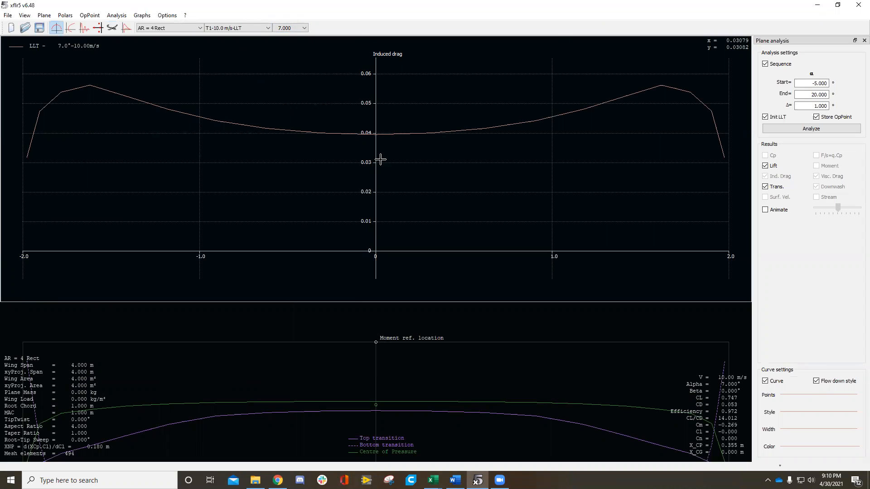
Step: Change the spanwise graph's Y-axis variable to Induced Angle
{"action": "right_click", "coordinate": [302, 178]}
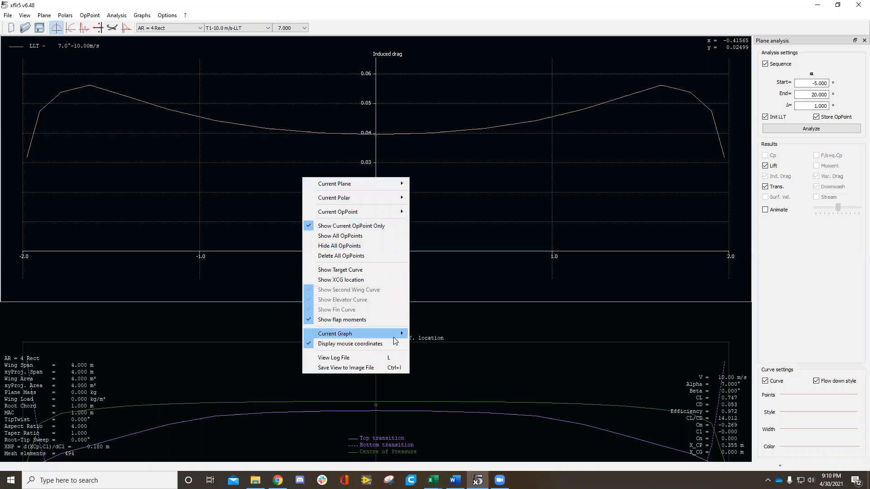
{"action": "mouse_move", "coordinate": [395, 337]}
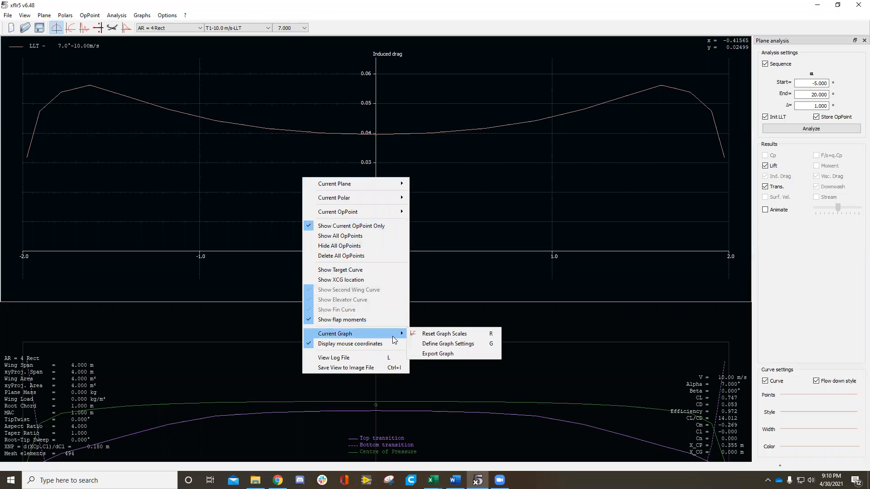
{"action": "left_click", "coordinate": [447, 343]}
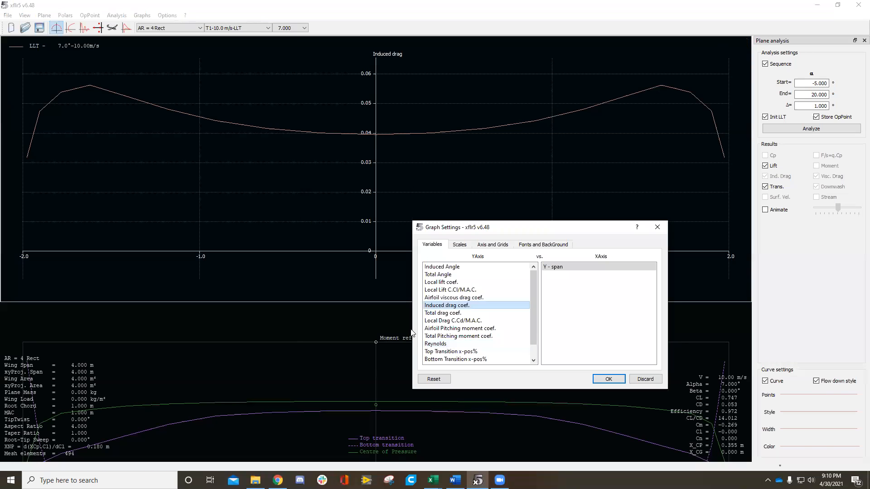
{"action": "left_click", "coordinate": [464, 267]}
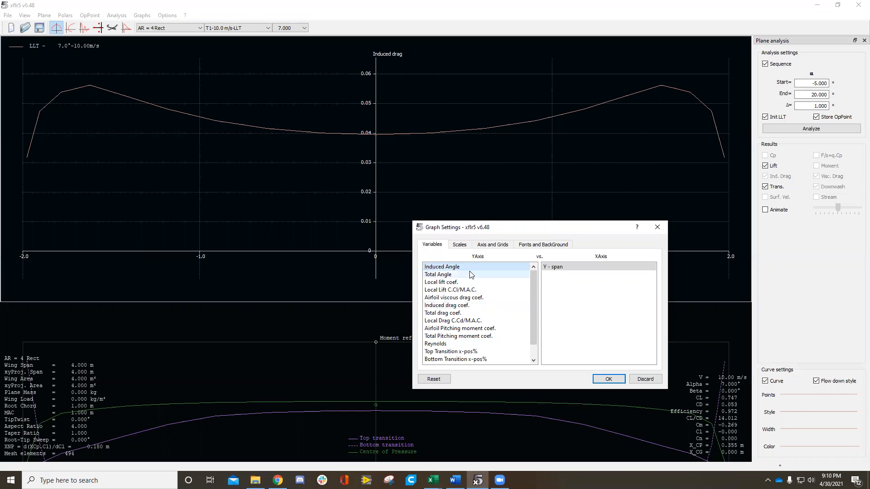
{"action": "left_click", "coordinate": [609, 379]}
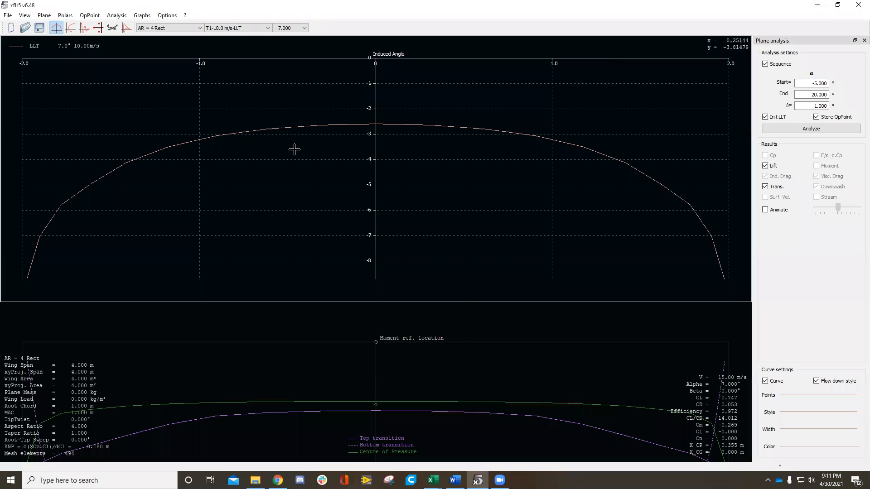
Step: Start exporting the spanwise Induced Angle graph's data to a text file
{"action": "right_click", "coordinate": [356, 151]}
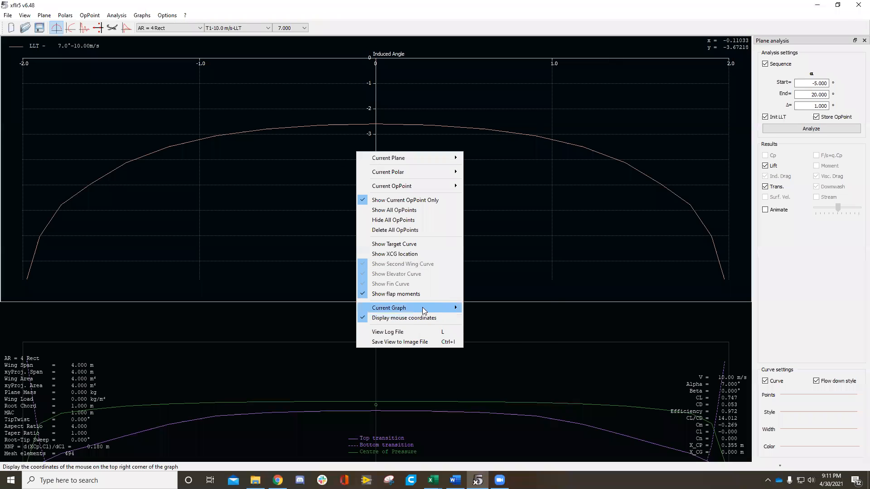
{"action": "mouse_move", "coordinate": [424, 311]}
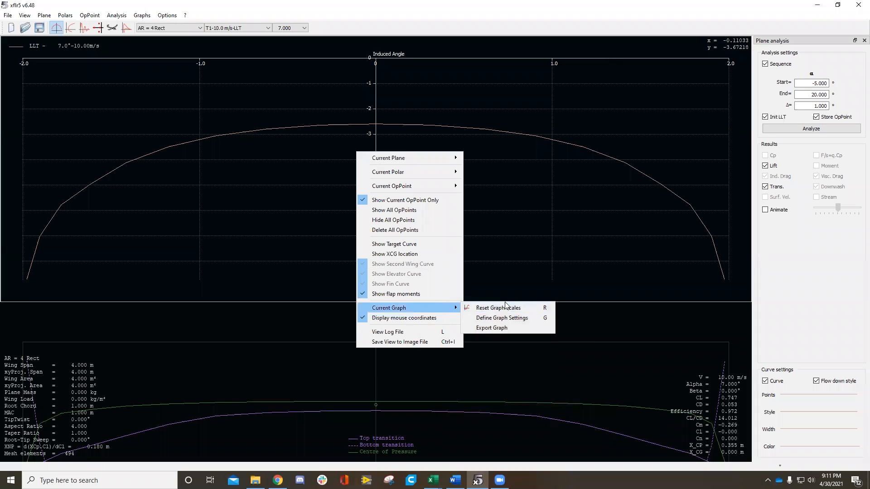
{"action": "left_click", "coordinate": [506, 326]}
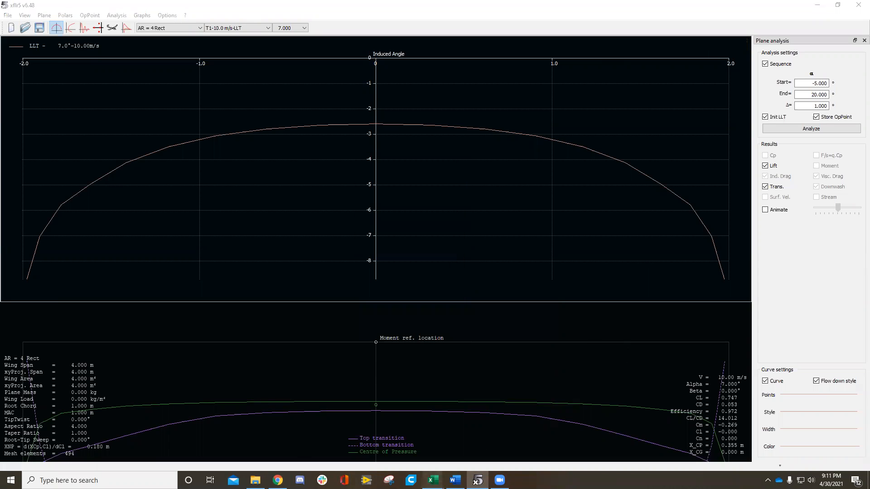
Step: Switch to the CL vs Alpha workbook in Excel and look over the Airfoil, AR = 4, AR = 8 and AR = 12 data blocks
{"action": "mouse_move", "coordinate": [432, 481]}
{"action": "left_click", "coordinate": [254, 448]}
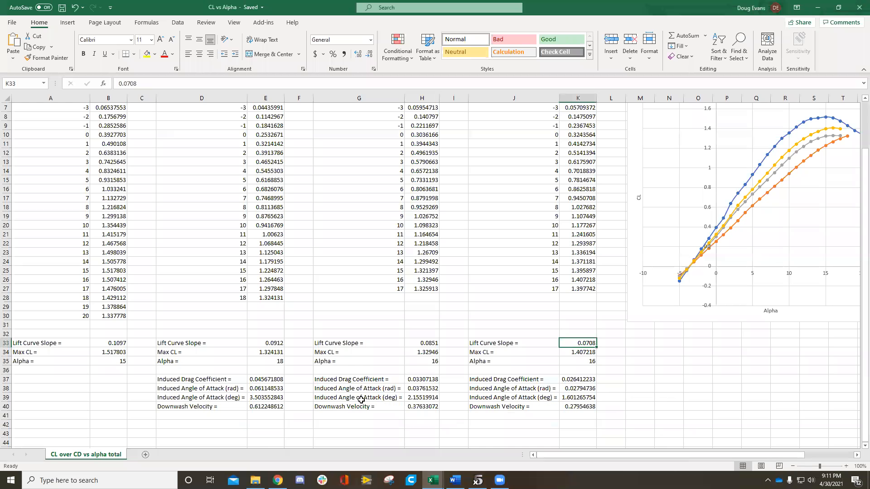
{"action": "scroll", "coordinate": [434, 268], "scroll_direction": "up", "scroll_amount": 2}
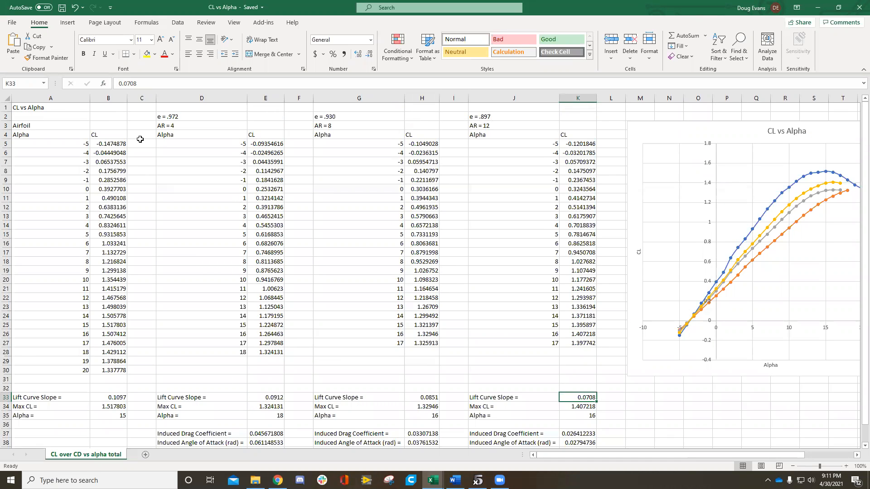
{"action": "left_click", "coordinate": [33, 126]}
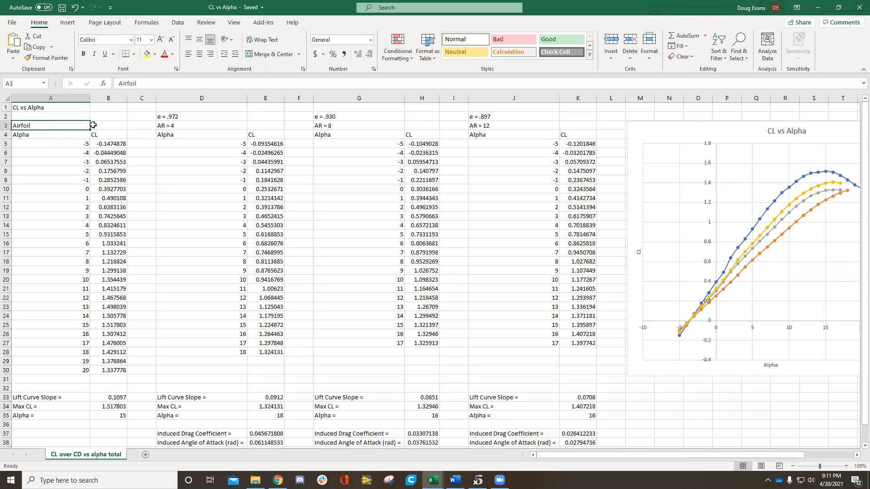
{"action": "left_click", "coordinate": [182, 126]}
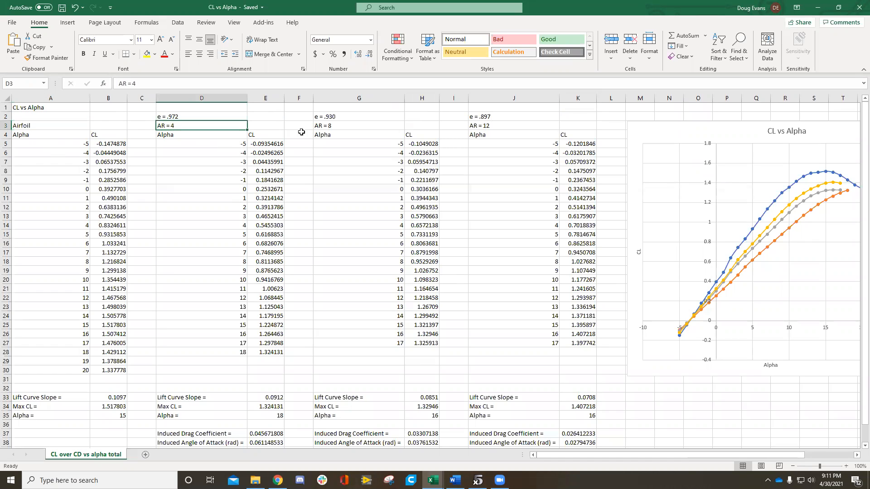
{"action": "left_click", "coordinate": [335, 127]}
{"action": "left_click", "coordinate": [490, 125]}
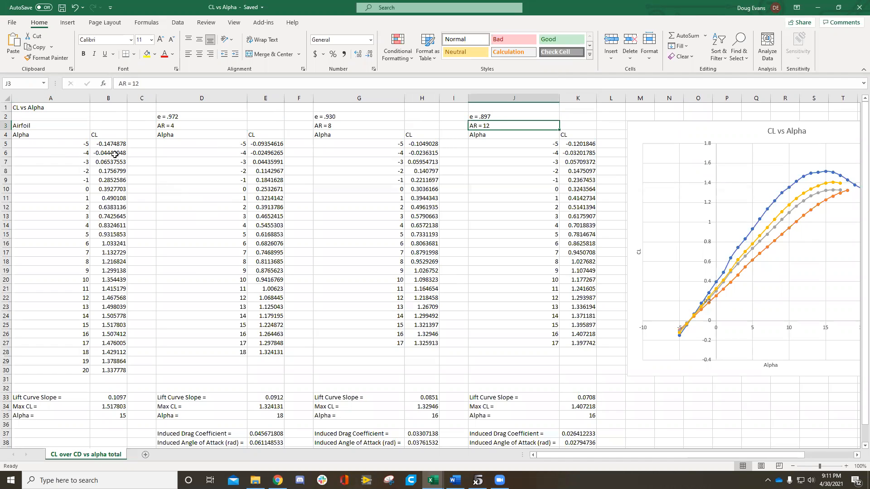
Step: Inspect the airfoil's Alpha and CL columns and the Lift Curve Slope cells of the airfoil and the AR = 4 wing
{"action": "mouse_move", "coordinate": [632, 456]}
{"action": "left_mouse_down"}
{"action": "mouse_move", "coordinate": [677, 457]}
{"action": "mouse_move", "coordinate": [636, 457]}
{"action": "left_mouse_up"}
{"action": "left_click_drag", "start_coordinate": [80, 147], "coordinate": [86, 239]}
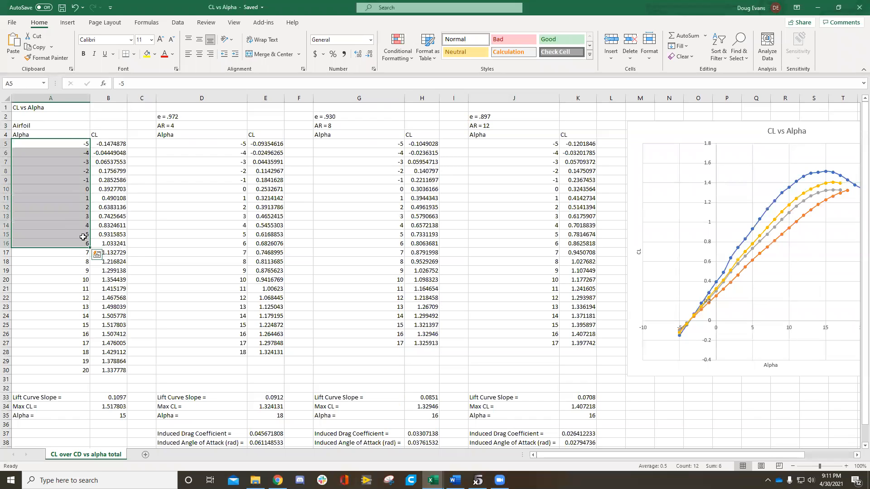
{"action": "left_click_drag", "start_coordinate": [104, 152], "coordinate": [123, 234]}
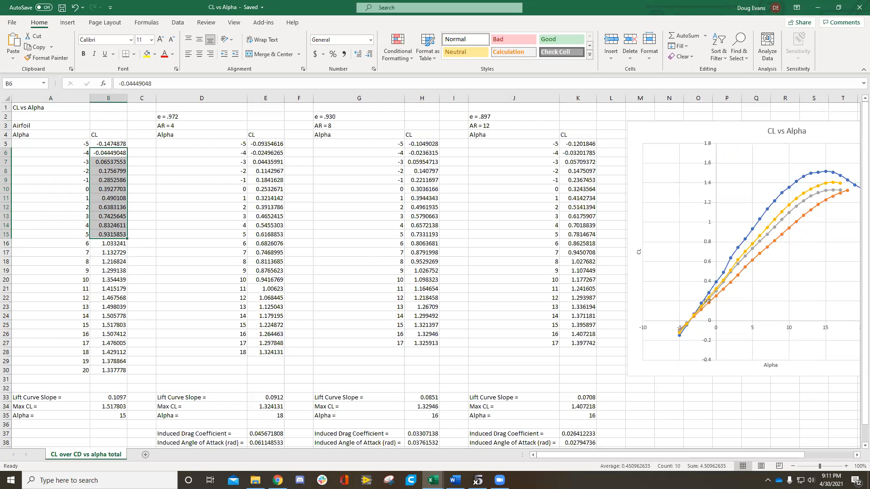
{"action": "left_click", "coordinate": [203, 186]}
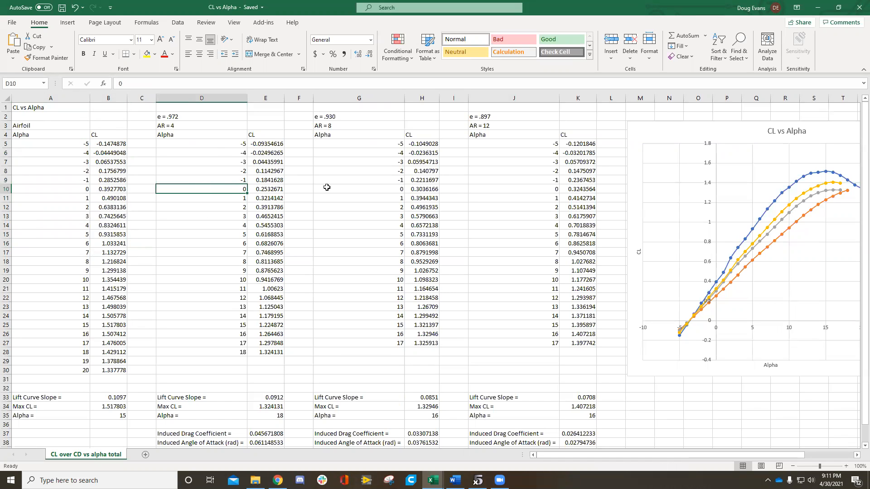
{"action": "left_click", "coordinate": [119, 397]}
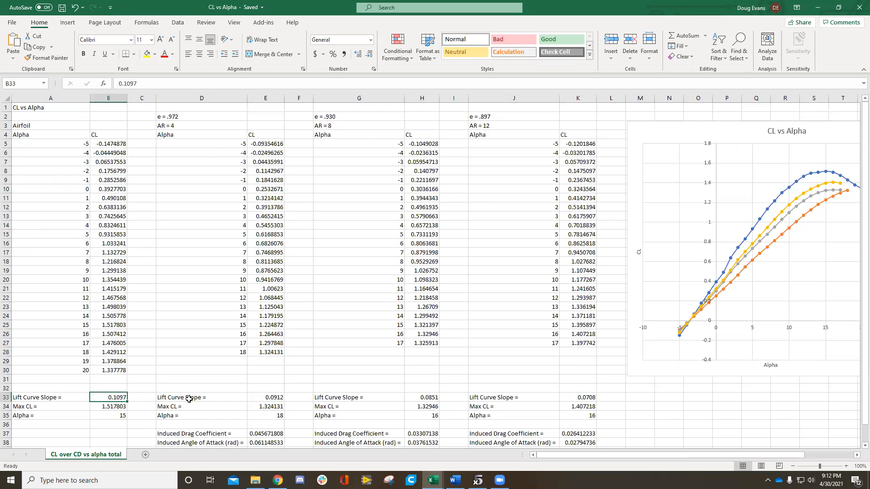
{"action": "left_click", "coordinate": [274, 398]}
Step: Add a linear trendline to the AR = 8 series of the CL vs Alpha chart and close the trendline options
{"action": "right_click", "coordinate": [776, 275]}
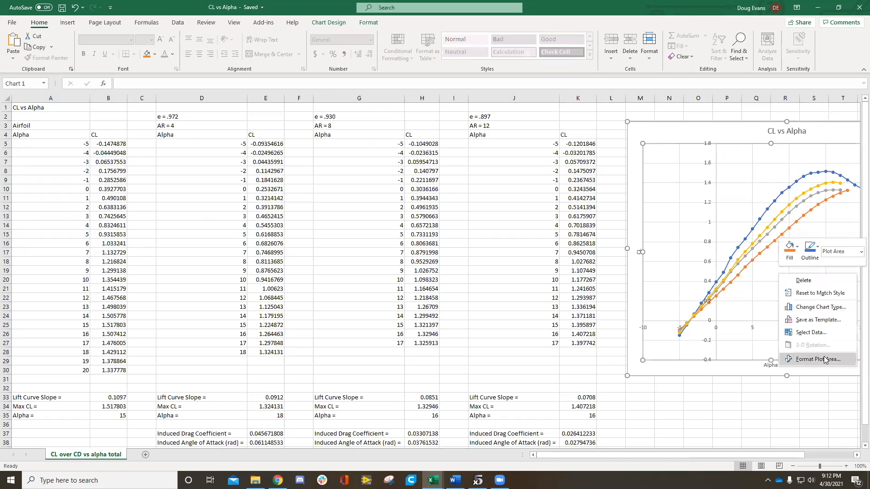
{"action": "left_click", "coordinate": [761, 267]}
{"action": "left_click", "coordinate": [745, 259]}
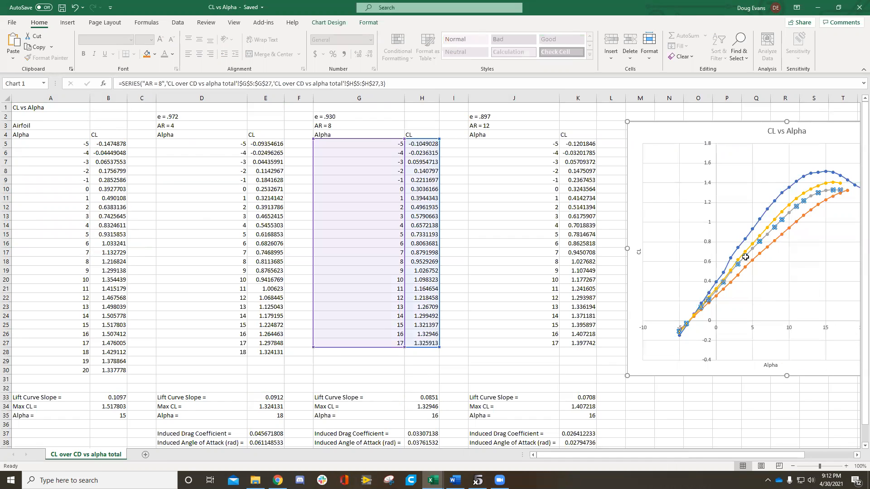
{"action": "right_click", "coordinate": [746, 257]}
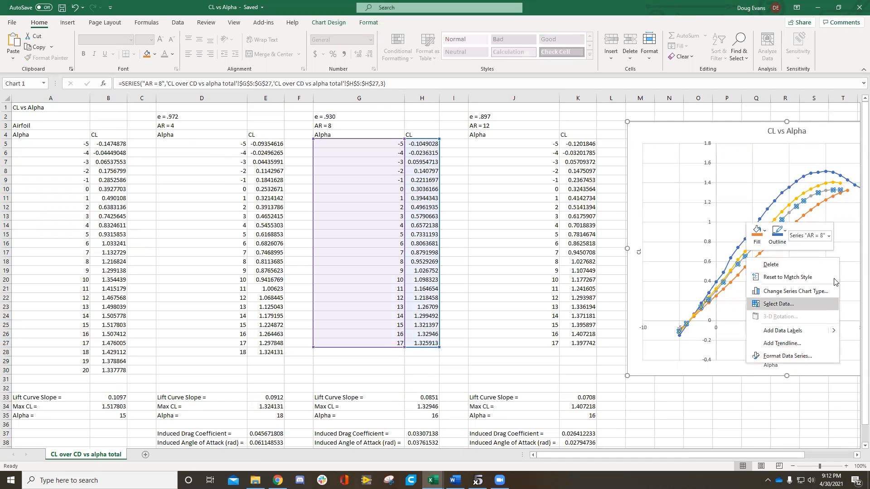
{"action": "left_click", "coordinate": [789, 343]}
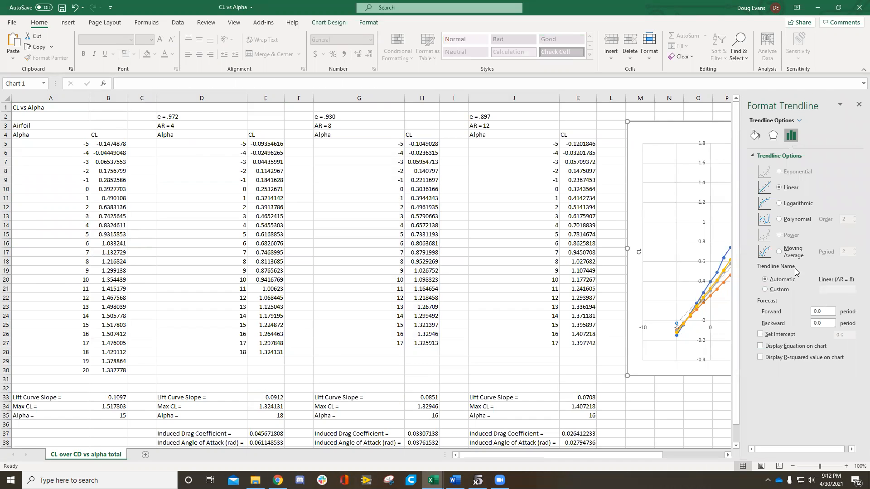
{"action": "left_click", "coordinate": [857, 107]}
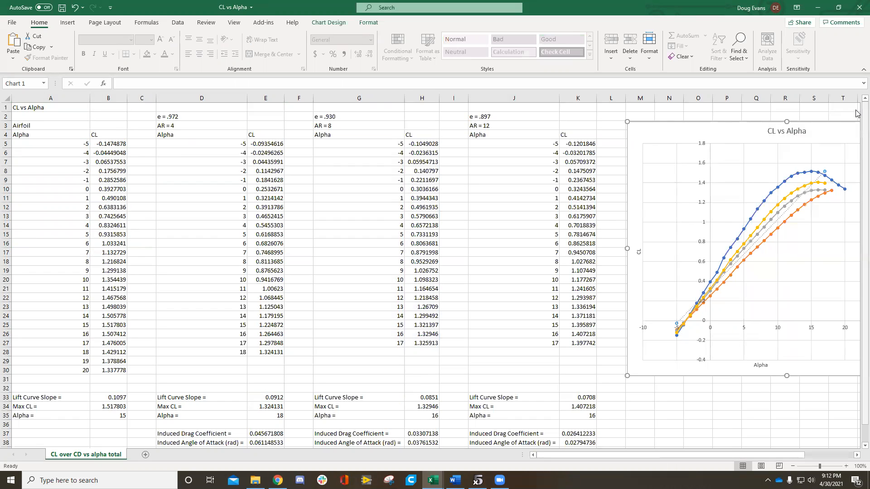
Step: Add another linear trendline to the AR = 8 series, undo both trendlines and deselect the chart
{"action": "left_click", "coordinate": [775, 217]}
{"action": "right_click", "coordinate": [776, 217]}
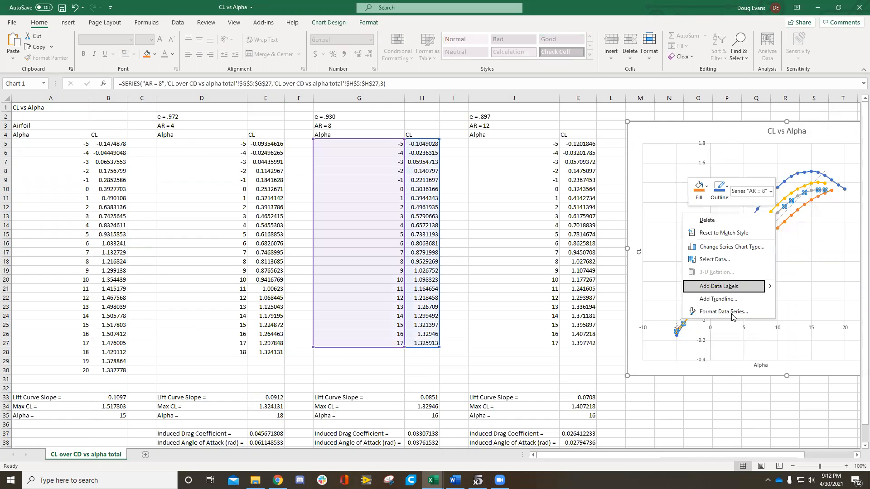
{"action": "left_click", "coordinate": [735, 303]}
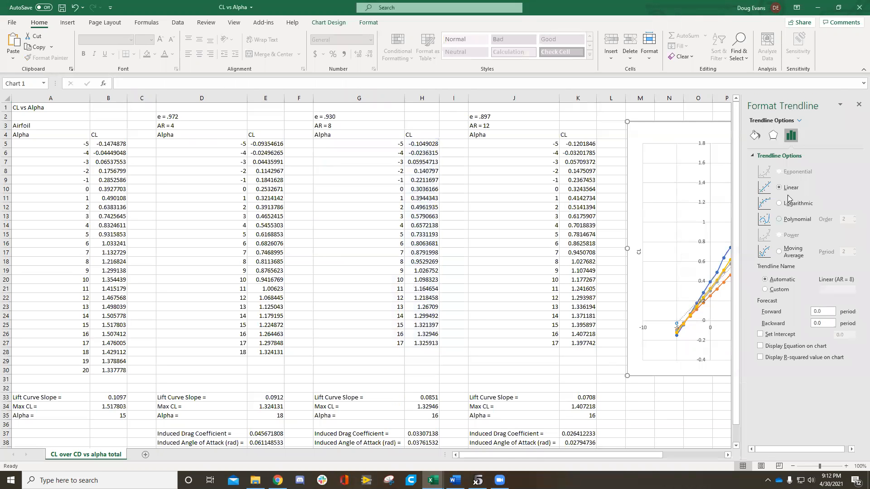
{"action": "left_click", "coordinate": [856, 104]}
{"action": "key", "text": "ctrl+z"}
{"action": "key", "text": "ctrl+z"}
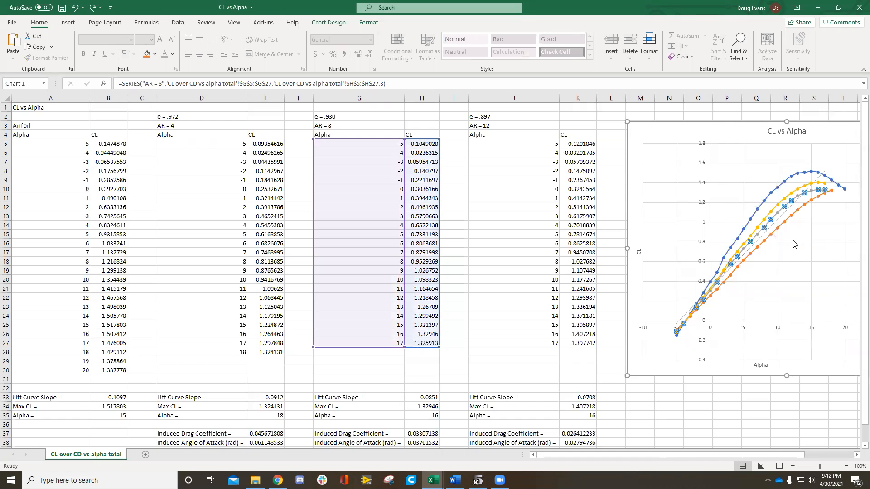
{"action": "left_click", "coordinate": [707, 412]}
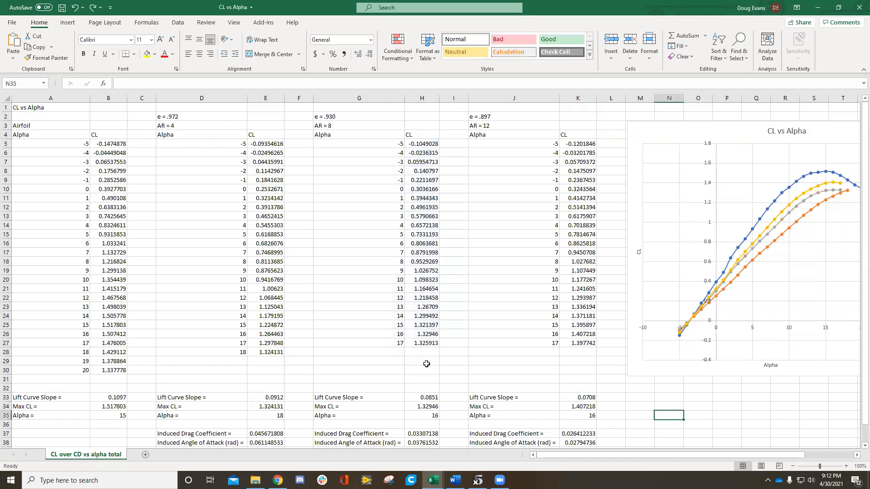
Step: Examine the wings' Lift Curve Slope cells, the airfoil's CL column and its Max CL formula, down to the induced drag and downwash rows
{"action": "left_click", "coordinate": [248, 399]}
{"action": "left_click", "coordinate": [426, 398]}
{"action": "left_click", "coordinate": [570, 400]}
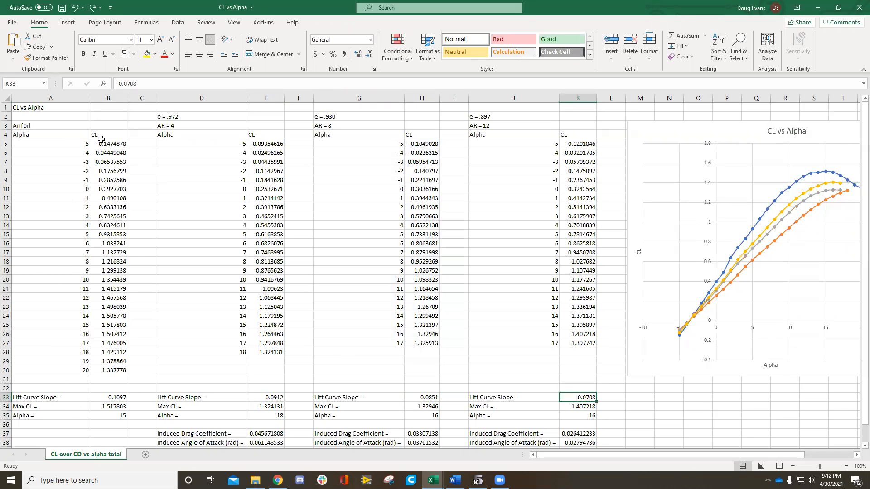
{"action": "left_click_drag", "start_coordinate": [113, 145], "coordinate": [118, 373]}
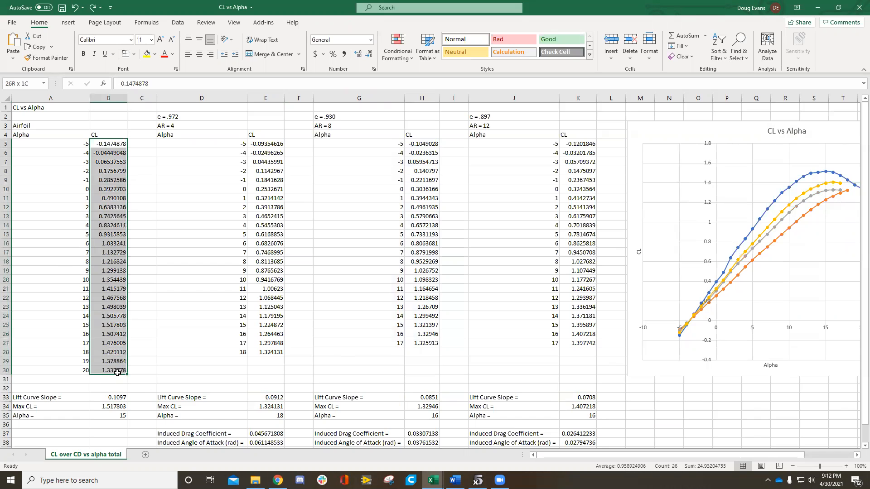
{"action": "left_click", "coordinate": [143, 246]}
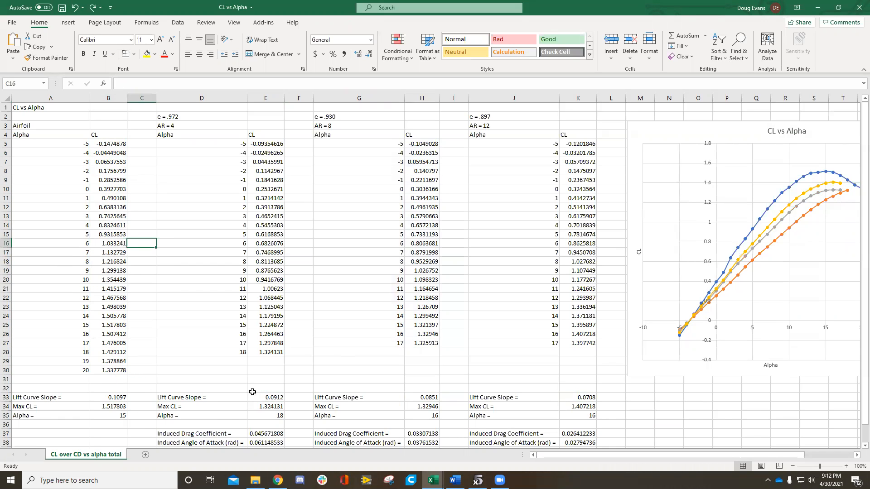
{"action": "left_click", "coordinate": [115, 406]}
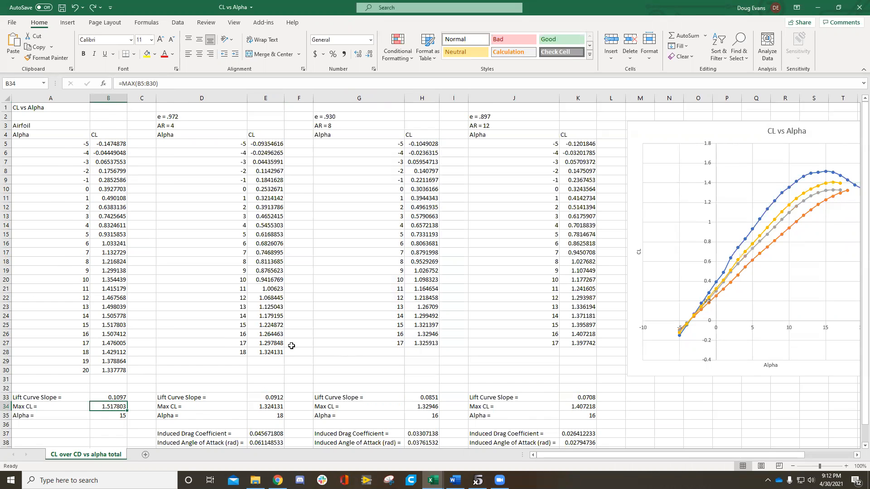
{"action": "scroll", "coordinate": [328, 343], "scroll_direction": "down", "scroll_amount": 1}
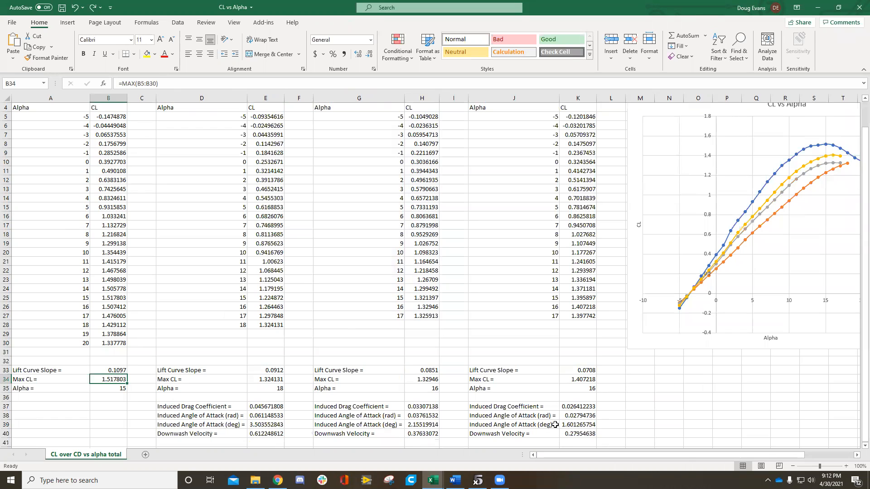
Step: Switch to the CL over CD vs alpha total workbook and inspect the airfoil's Max CL/CD formula and corresponding Alpha
{"action": "mouse_move", "coordinate": [433, 480]}
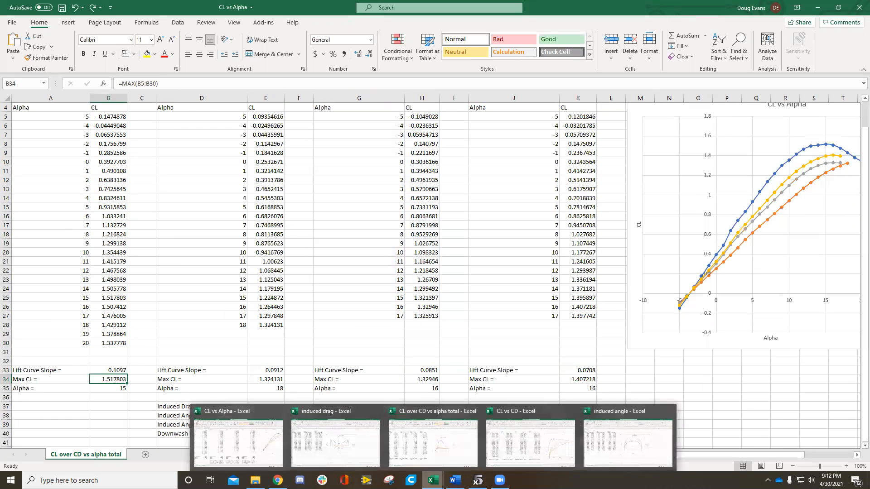
{"action": "mouse_move", "coordinate": [522, 448]}
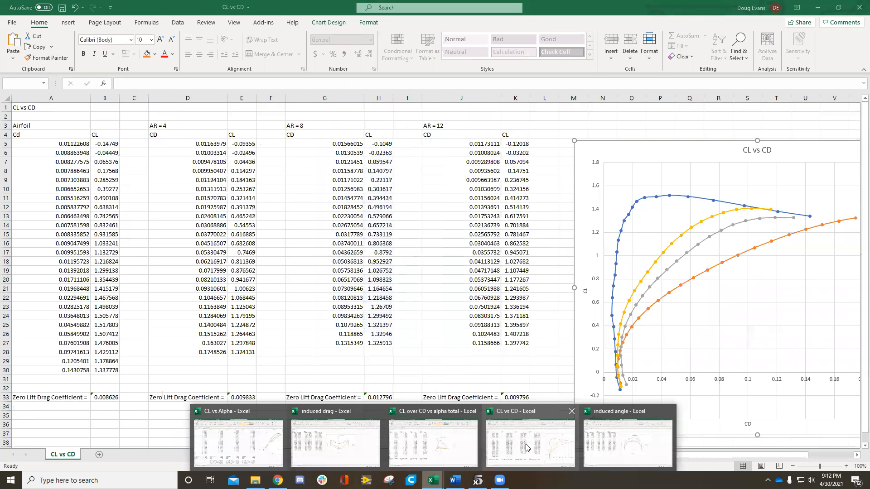
{"action": "left_click", "coordinate": [432, 446]}
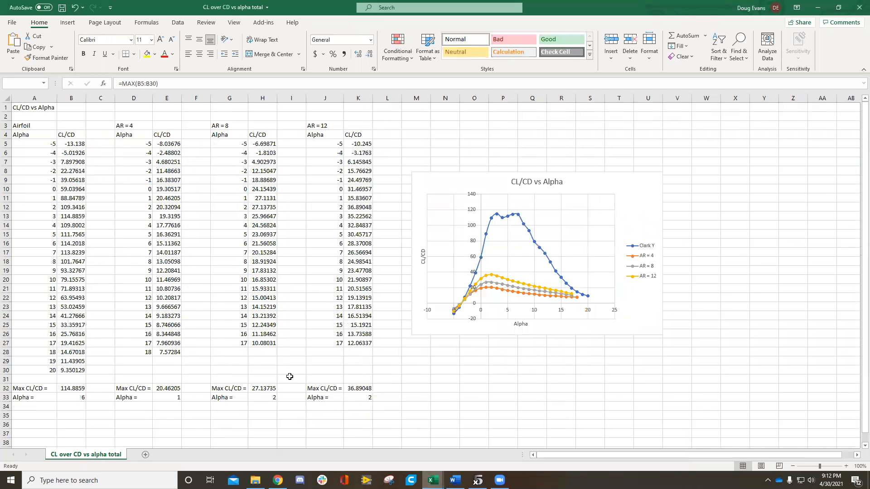
{"action": "left_click", "coordinate": [121, 404]}
{"action": "left_click", "coordinate": [75, 398]}
{"action": "left_click", "coordinate": [72, 389]}
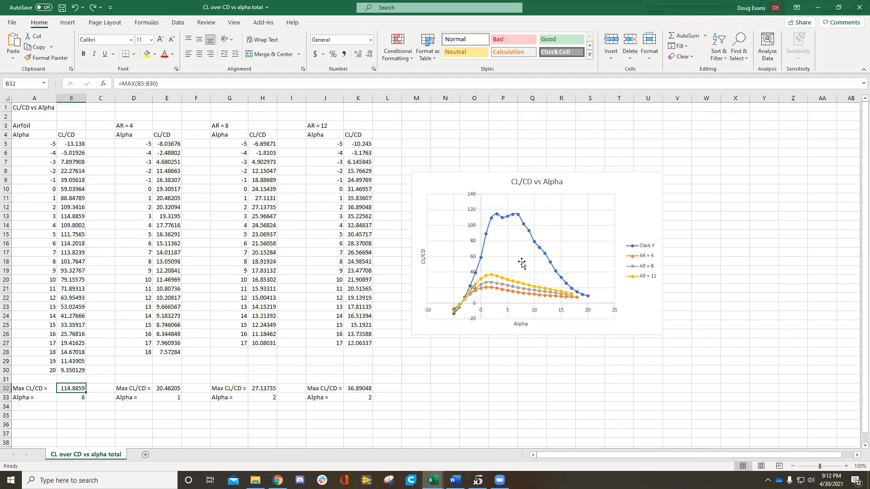
Step: Switch to the CL vs CD workbook and inspect the Zero Lift Drag Coefficient INTERCEPT formulas for the airfoil, AR = 4 and AR = 8
{"action": "left_click", "coordinate": [433, 480]}
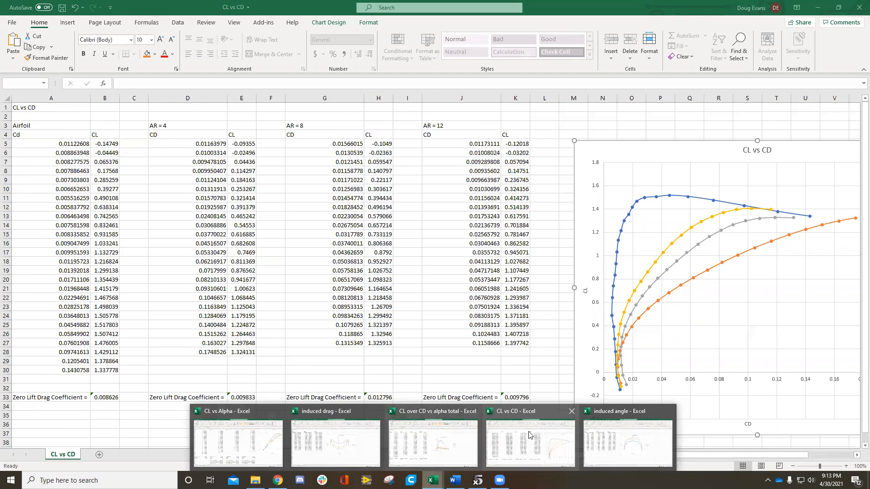
{"action": "left_click", "coordinate": [528, 435]}
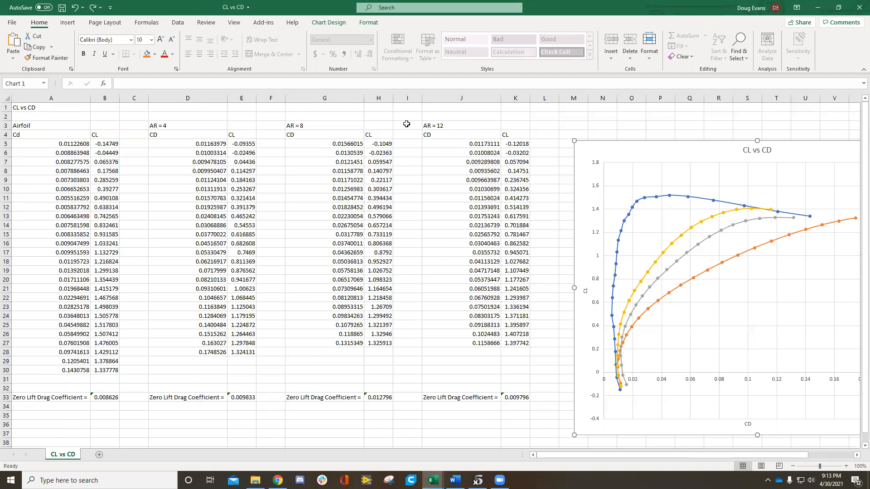
{"action": "key", "text": "Escape"}
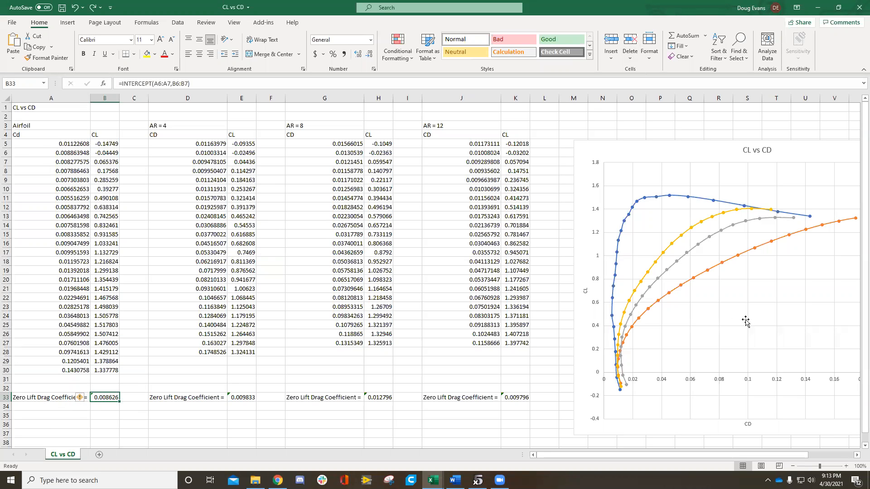
{"action": "scroll", "coordinate": [620, 377], "scroll_direction": "down", "scroll_amount": 1}
{"action": "scroll", "coordinate": [620, 380], "scroll_direction": "up", "scroll_amount": 1}
{"action": "left_click", "coordinate": [208, 83]}
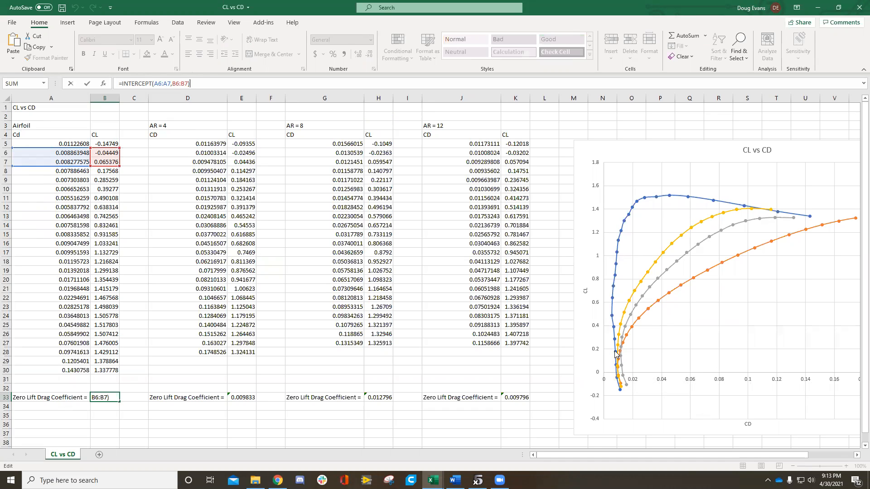
{"action": "left_click", "coordinate": [234, 397]}
{"action": "left_click", "coordinate": [383, 398]}
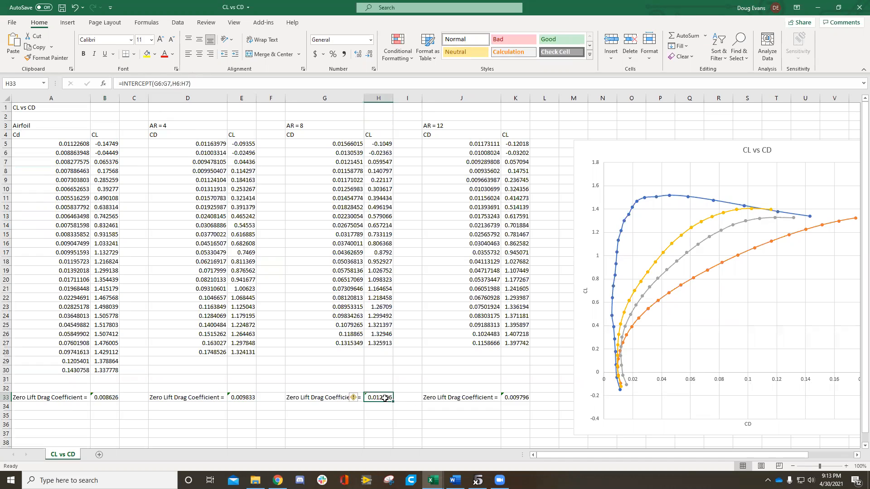
Step: Inspect the AR = 12 Zero Lift Drag Coefficient label and view the charts in the induced drag and induced angle workbooks
{"action": "left_click", "coordinate": [504, 398]}
{"action": "left_click", "coordinate": [492, 447]}
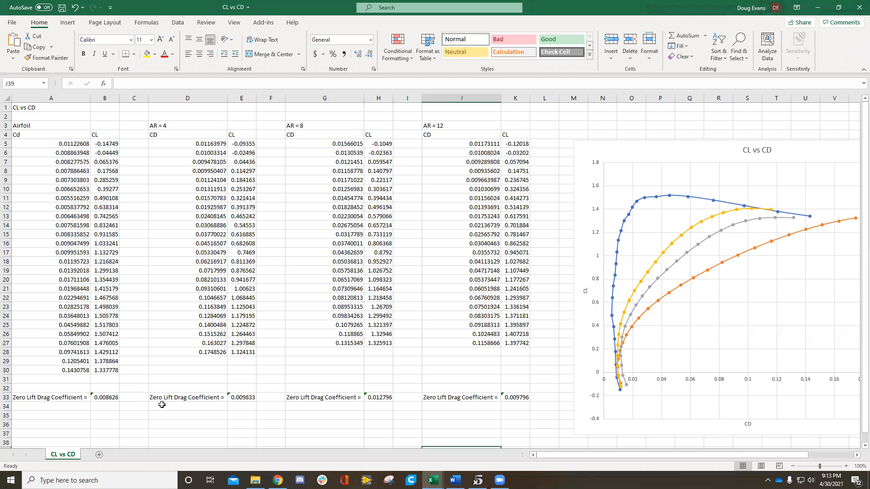
{"action": "mouse_move", "coordinate": [433, 480]}
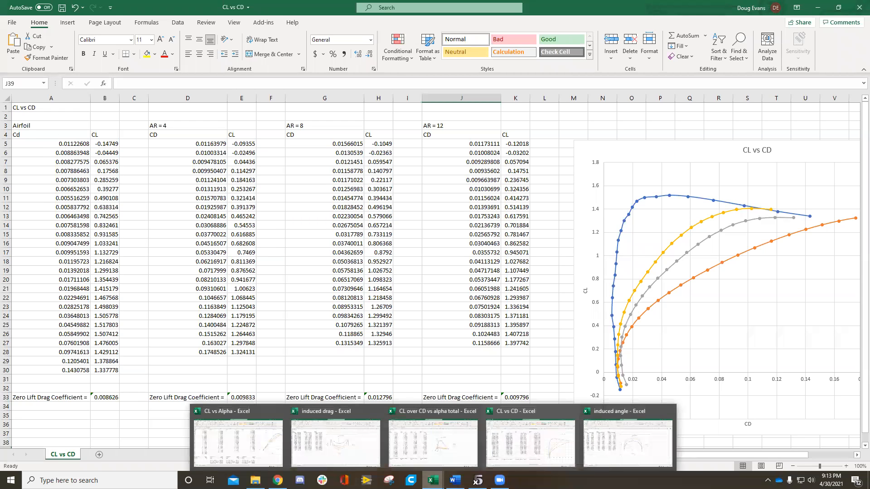
{"action": "left_click", "coordinate": [322, 449]}
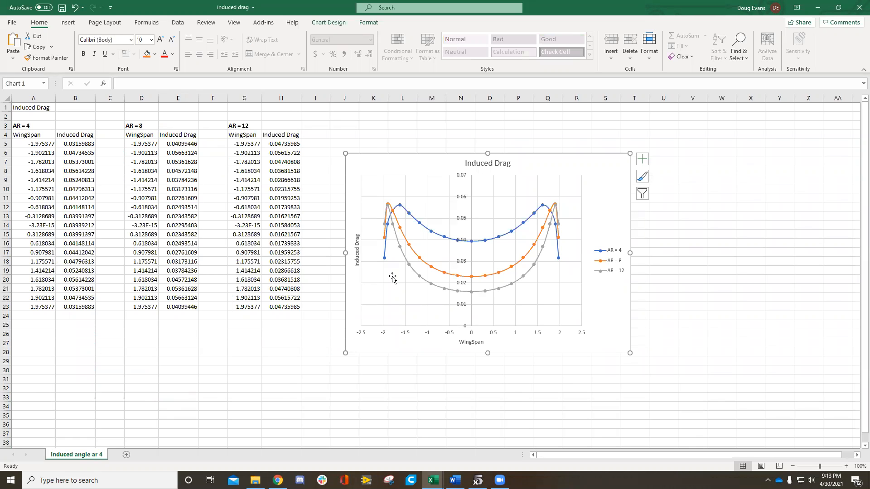
{"action": "mouse_move", "coordinate": [433, 480]}
{"action": "left_click", "coordinate": [625, 435]}
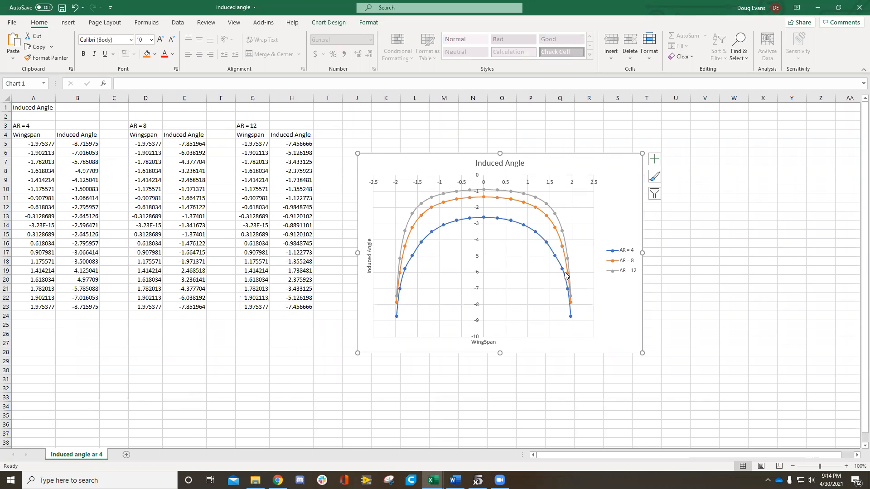
Step: Switch to the CL vs Alpha workbook, highlight the wings' induced drag and downwash block, and inspect the AR = 4 Induced Drag Coefficient formula
{"action": "mouse_move", "coordinate": [432, 480]}
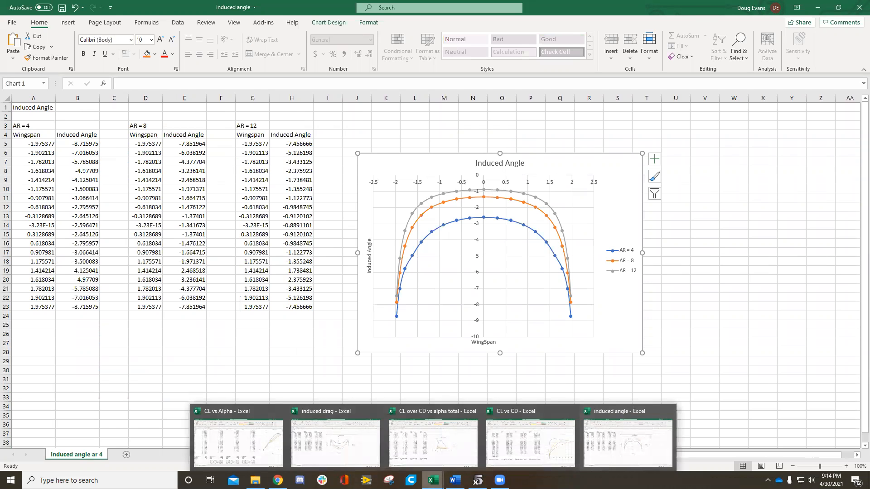
{"action": "left_click", "coordinate": [238, 441]}
{"action": "left_click_drag", "start_coordinate": [200, 406], "coordinate": [588, 435]}
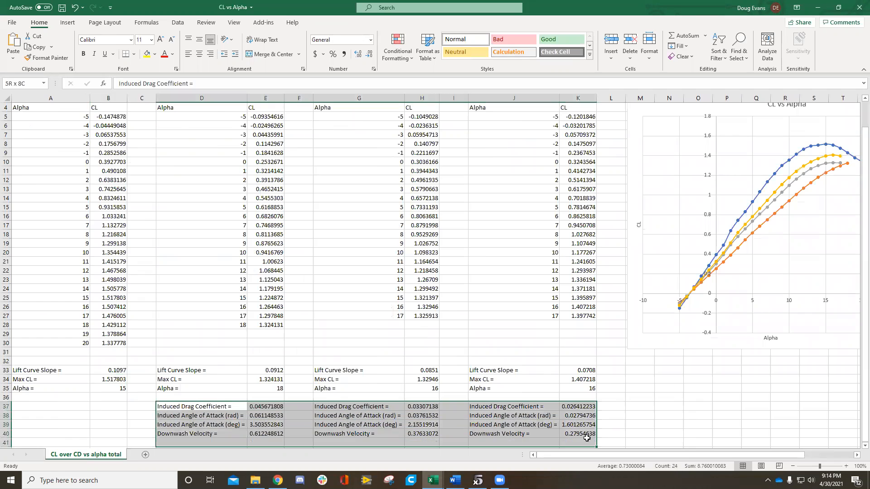
{"action": "left_click", "coordinate": [632, 425]}
{"action": "left_click", "coordinate": [265, 408]}
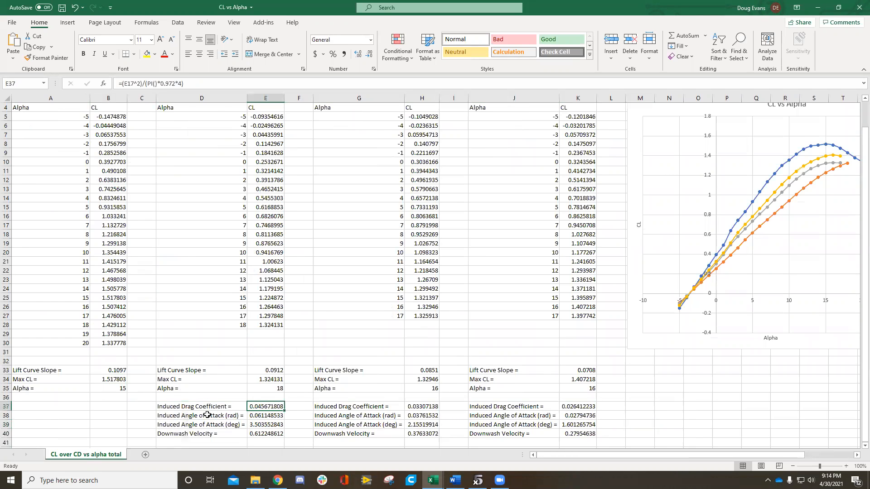
Step: Go through the AR = 4 labels for Induced Drag Coefficient, Induced Angle of Attack in radians and degrees, and Downwash Velocity
{"action": "left_click", "coordinate": [171, 407]}
{"action": "left_click", "coordinate": [181, 418]}
{"action": "left_click", "coordinate": [228, 426]}
{"action": "left_click", "coordinate": [228, 417]}
{"action": "left_click", "coordinate": [226, 425]}
{"action": "left_click", "coordinate": [195, 436]}
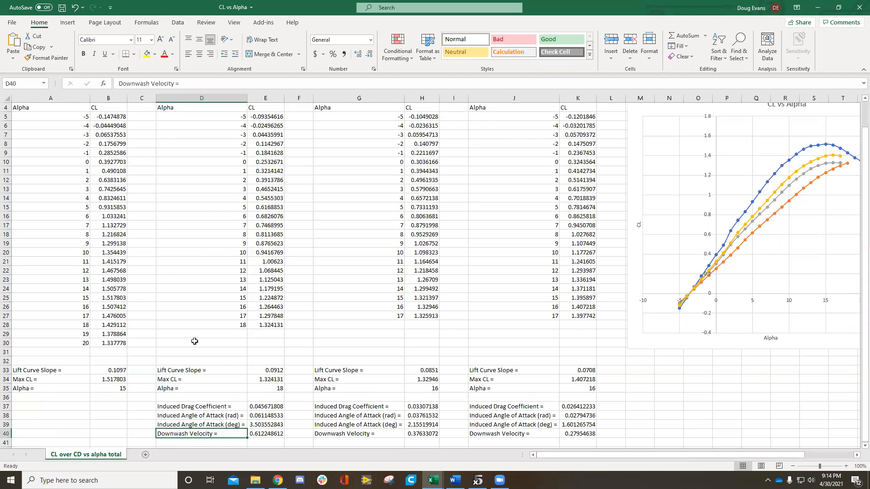
Step: Check the e and AR values above the wing columns and highlight the four induced drag and downwash labels for AR = 4
{"action": "scroll", "coordinate": [220, 235], "scroll_direction": "up", "scroll_amount": 1}
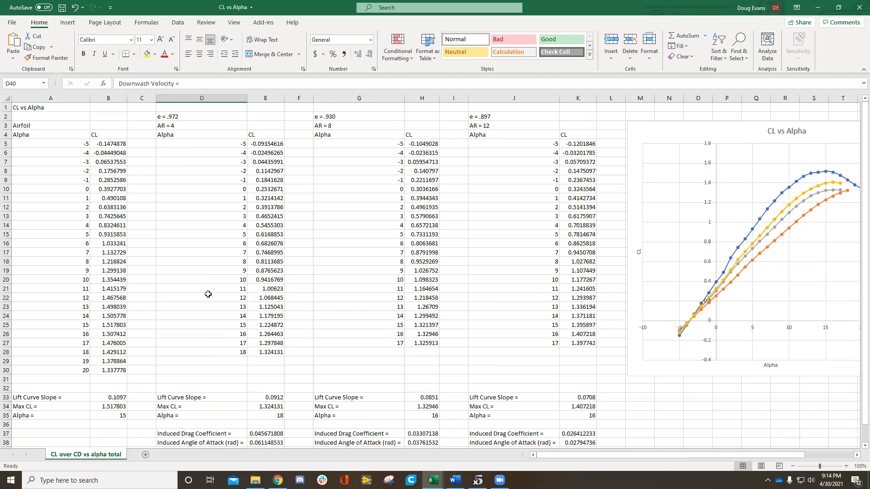
{"action": "scroll", "coordinate": [204, 294], "scroll_direction": "down", "scroll_amount": 2}
{"action": "left_click", "coordinate": [208, 379]}
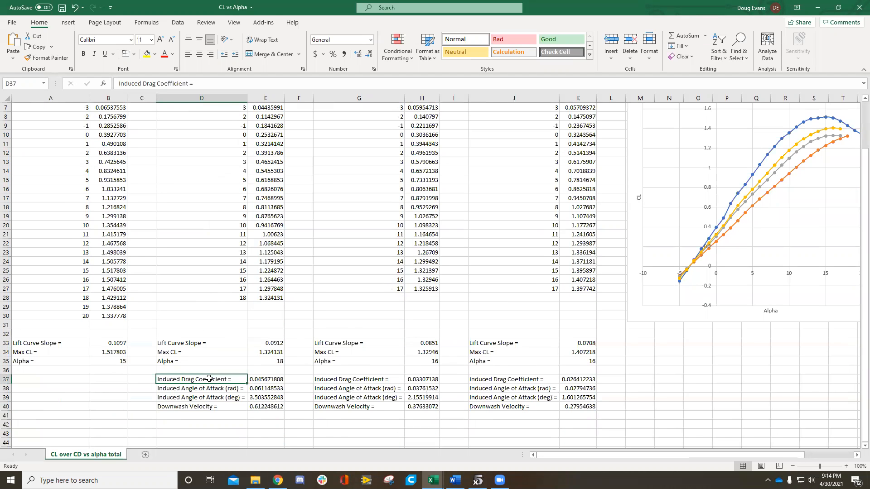
{"action": "scroll", "coordinate": [225, 356], "scroll_direction": "up", "scroll_amount": 1}
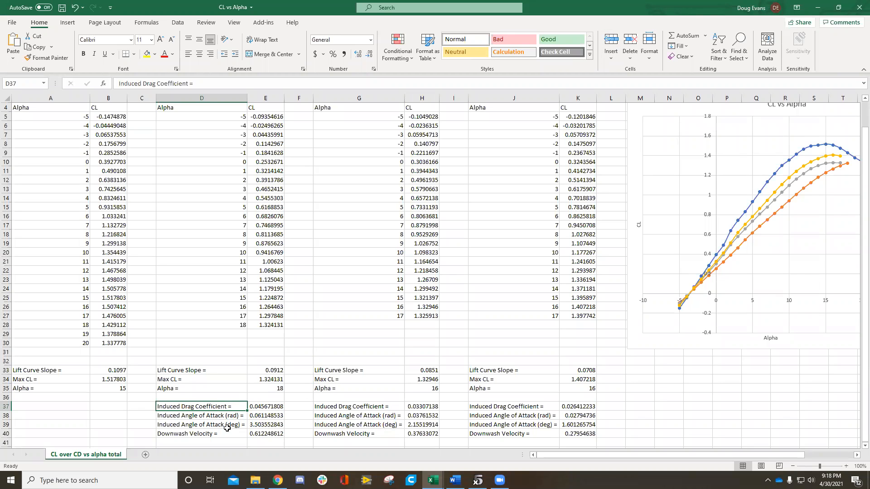
{"action": "left_click", "coordinate": [220, 416]}
{"action": "left_click_drag", "start_coordinate": [218, 406], "coordinate": [216, 432]}
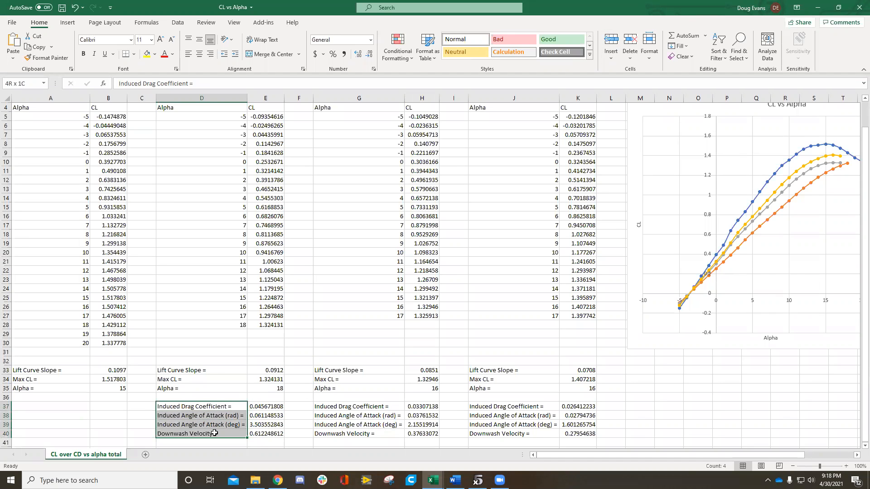
{"action": "left_click", "coordinate": [218, 406]}
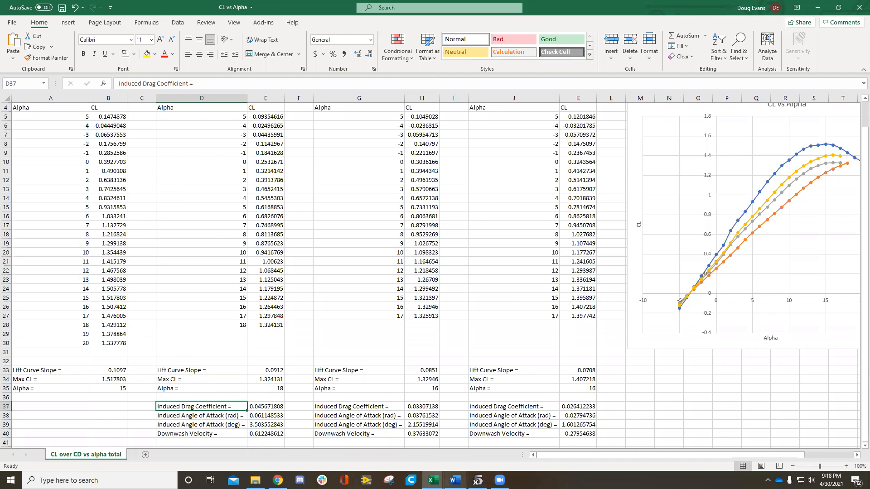
Step: Switch to the XFLR5 Bonus Project document in Word and examine the squared CL term of the Induced Drag formula
{"action": "left_click", "coordinate": [455, 480]}
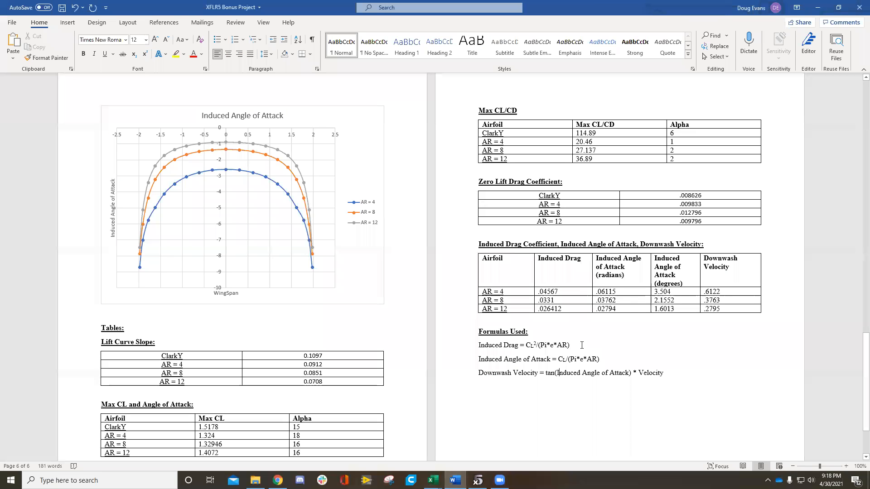
{"action": "left_click_drag", "start_coordinate": [531, 345], "coordinate": [534, 345]}
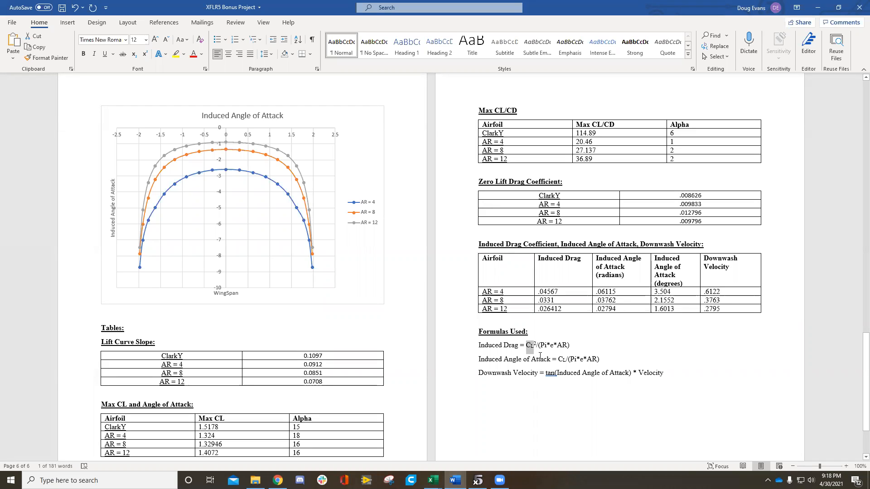
{"action": "left_click", "coordinate": [538, 345]}
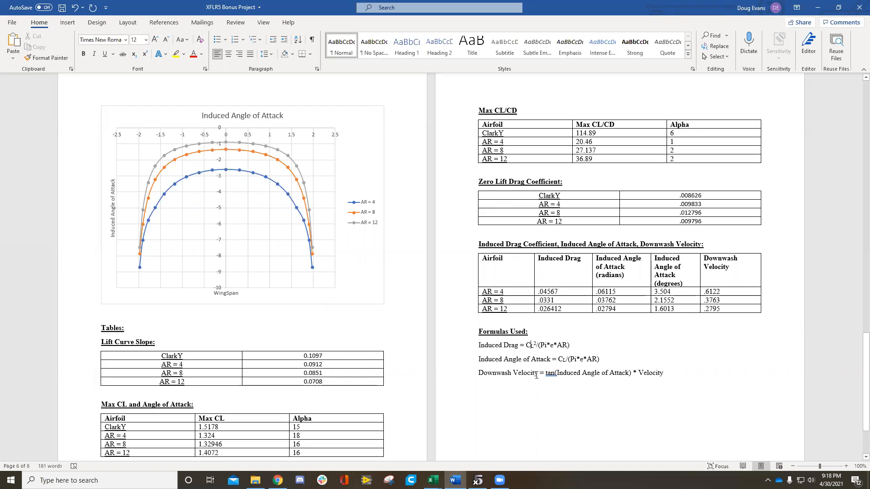
Step: Examine the Induced Angle of Attack and Downwash Velocity formulas under Formulas Used, including the Velocity factor
{"action": "left_click_drag", "start_coordinate": [537, 363], "coordinate": [549, 364]}
{"action": "left_click", "coordinate": [588, 382]}
{"action": "left_click_drag", "start_coordinate": [479, 356], "coordinate": [550, 360]}
{"action": "left_click", "coordinate": [628, 373]}
{"action": "double_click", "coordinate": [662, 375]}
{"action": "left_click", "coordinate": [673, 392]}
{"action": "double_click", "coordinate": [644, 375]}
{"action": "left_click", "coordinate": [619, 422]}
Step: Return to the CL vs Alpha workbook in Excel and inspect the Induced Drag Coefficient formulas for AR = 4, AR = 8 and AR = 12
{"action": "mouse_move", "coordinate": [433, 480]}
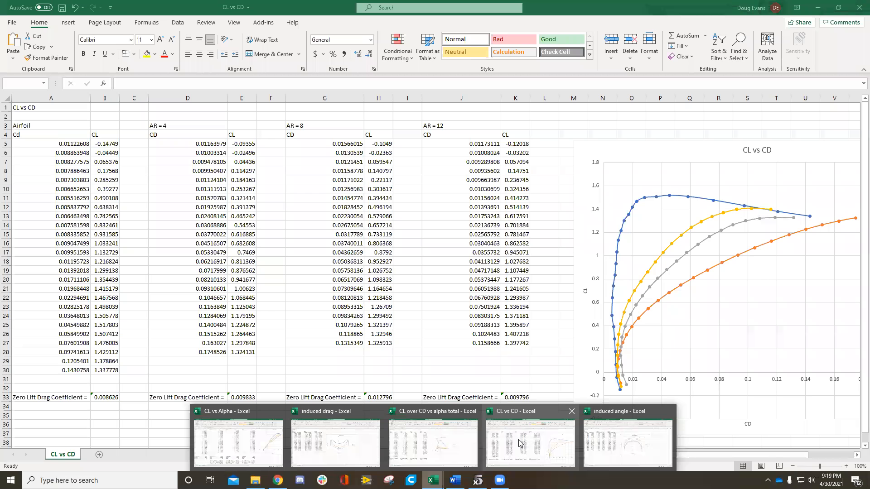
{"action": "left_click", "coordinate": [520, 443]}
{"action": "mouse_move", "coordinate": [433, 481]}
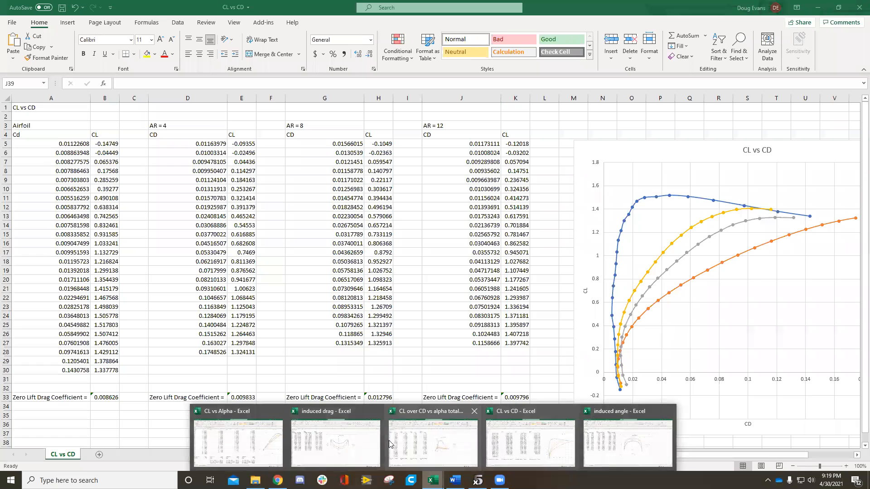
{"action": "left_click", "coordinate": [408, 442]}
{"action": "left_click", "coordinate": [216, 377]}
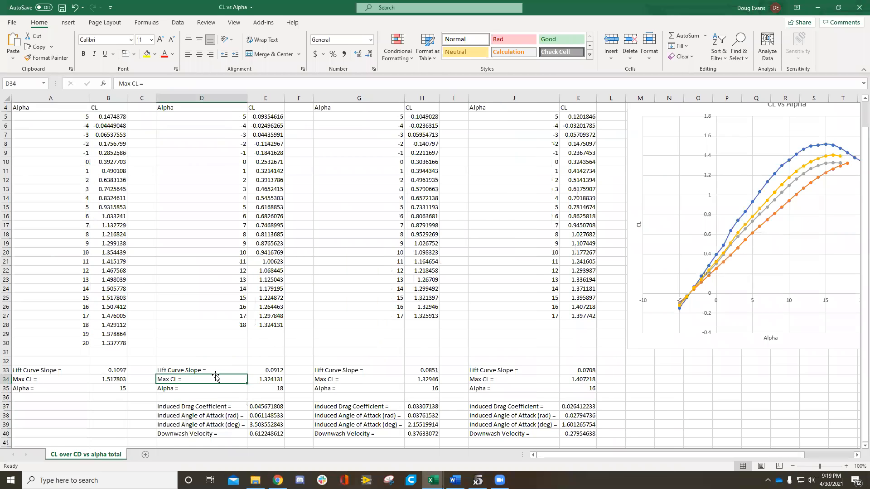
{"action": "left_click", "coordinate": [272, 406]}
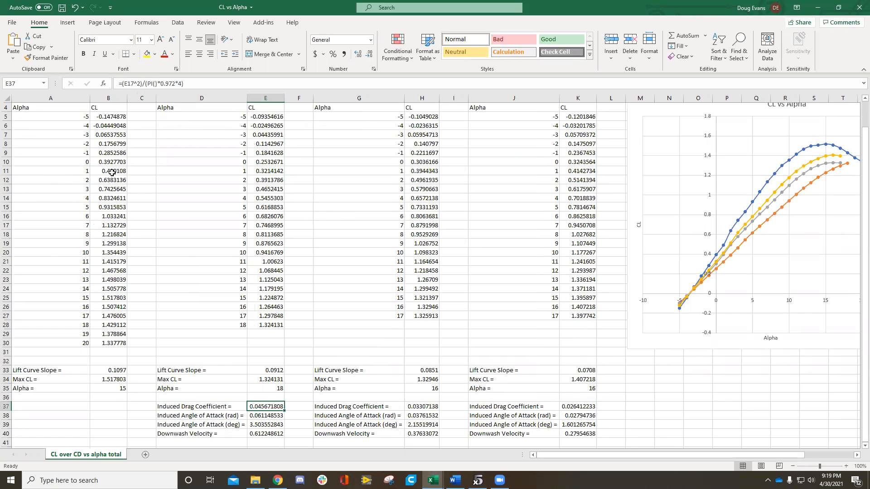
{"action": "left_click", "coordinate": [153, 83]}
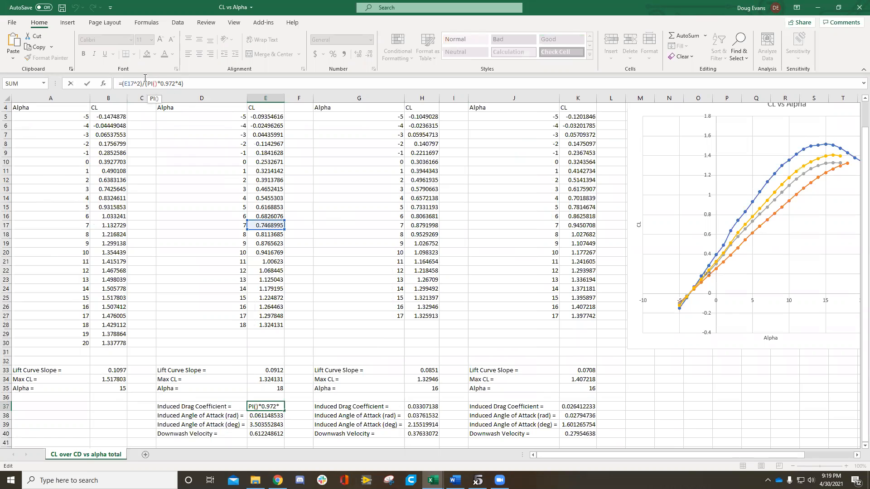
{"action": "scroll", "coordinate": [251, 267], "scroll_direction": "up", "scroll_amount": 1}
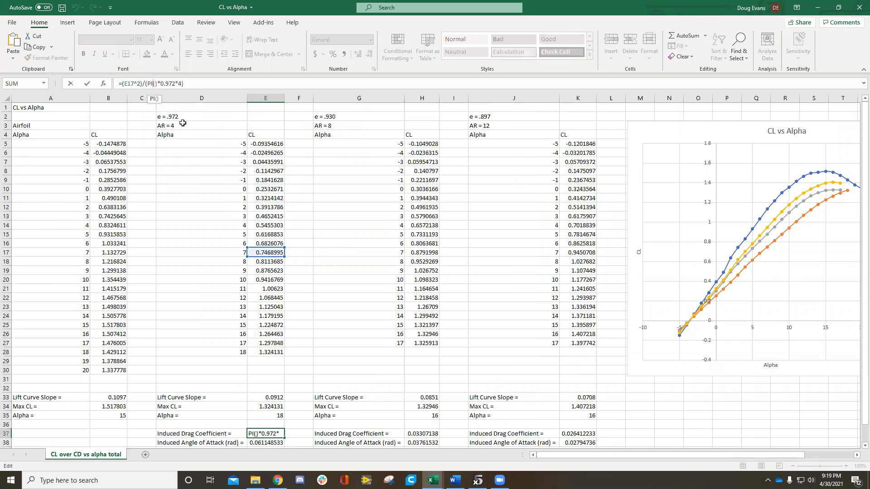
{"action": "scroll", "coordinate": [185, 128], "scroll_direction": "down", "scroll_amount": 1}
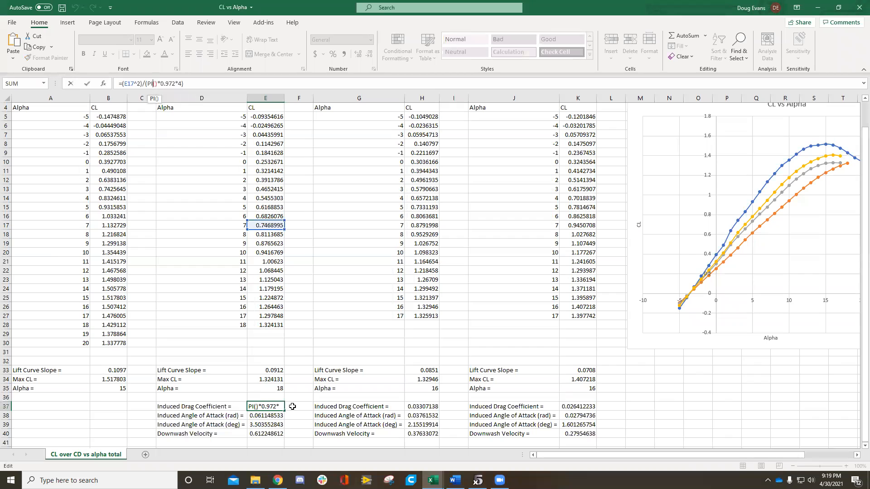
{"action": "left_click", "coordinate": [431, 409]}
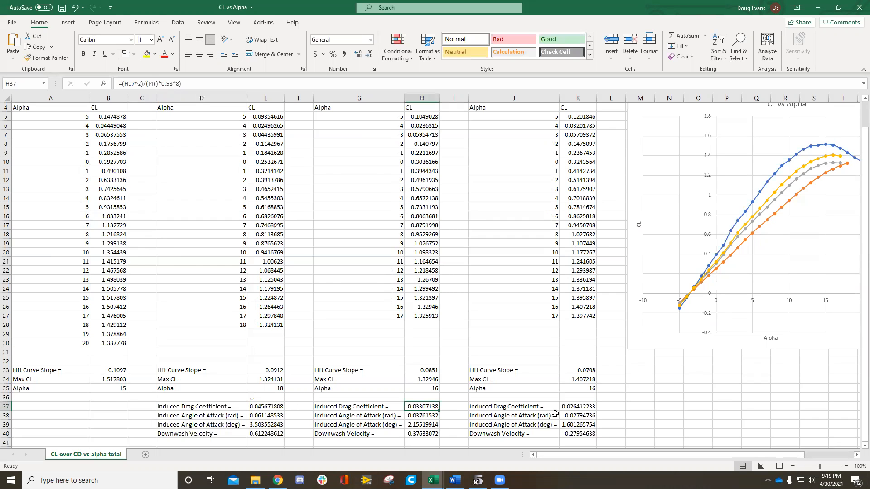
{"action": "left_click", "coordinate": [578, 410]}
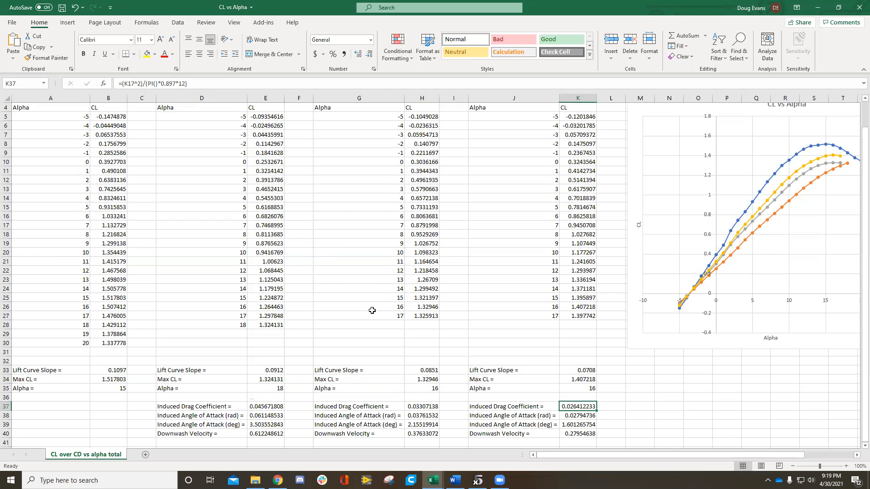
Step: Inspect the AR = 4 Induced Angle of Attack formulas in radians and degrees and the Downwash Velocity formulas for all three wings
{"action": "left_click", "coordinate": [276, 415]}
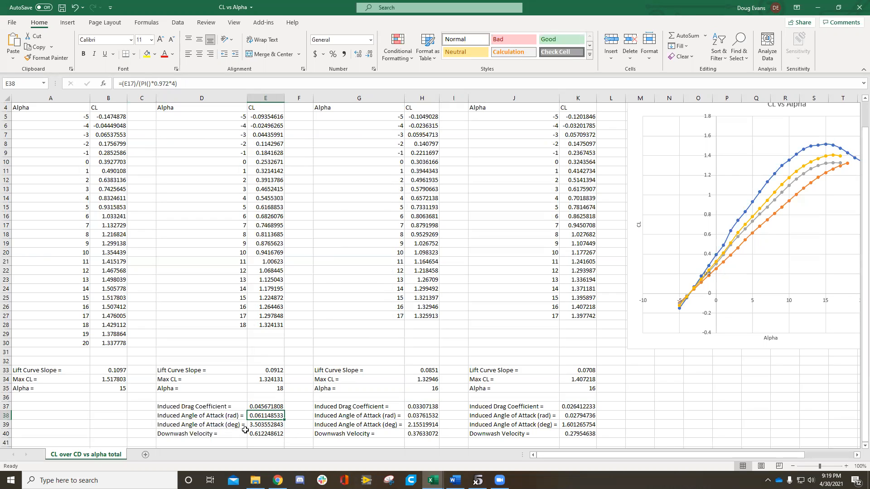
{"action": "left_click", "coordinate": [269, 427]}
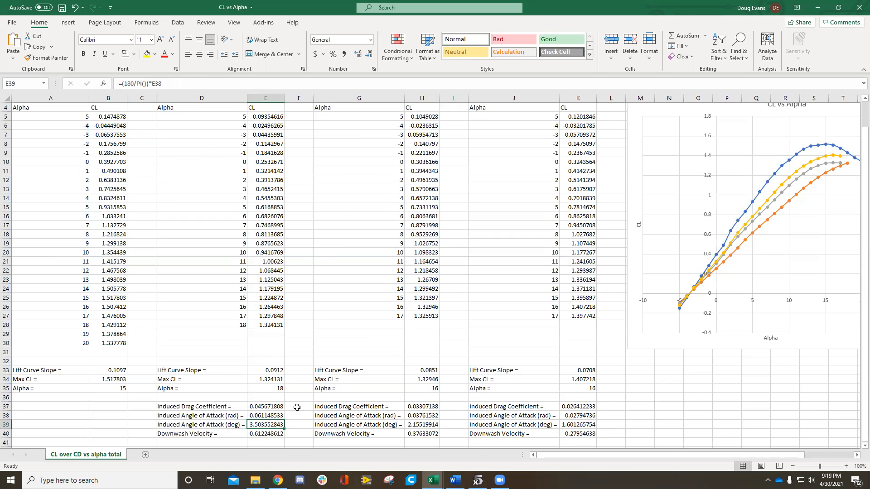
{"action": "left_click", "coordinate": [270, 433]}
{"action": "left_click", "coordinate": [271, 415]}
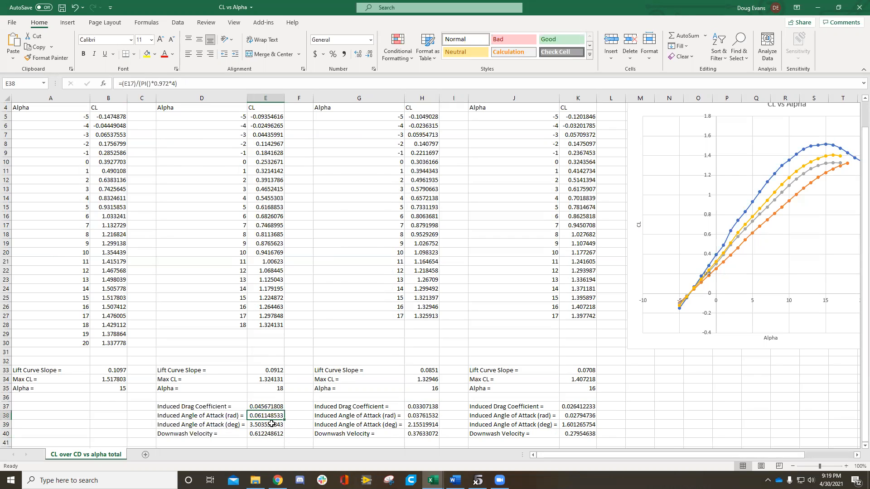
{"action": "left_click", "coordinate": [273, 434]}
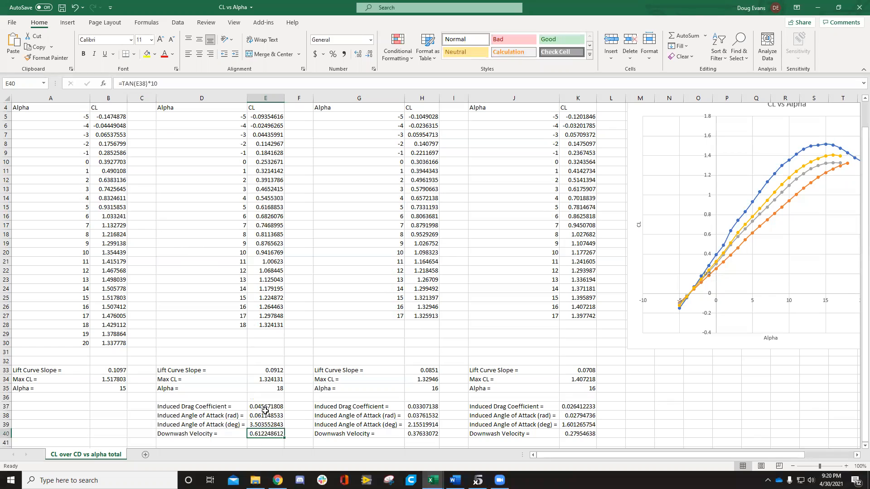
{"action": "left_click", "coordinate": [421, 435]}
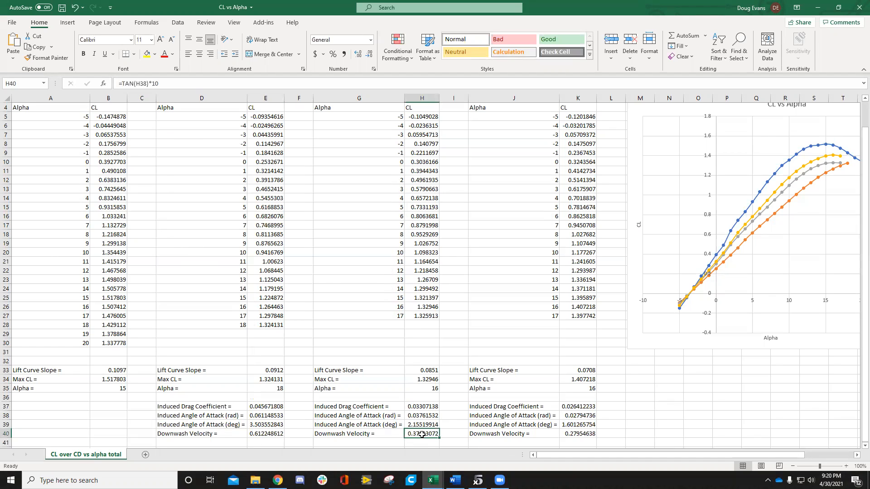
{"action": "left_click", "coordinate": [574, 435]}
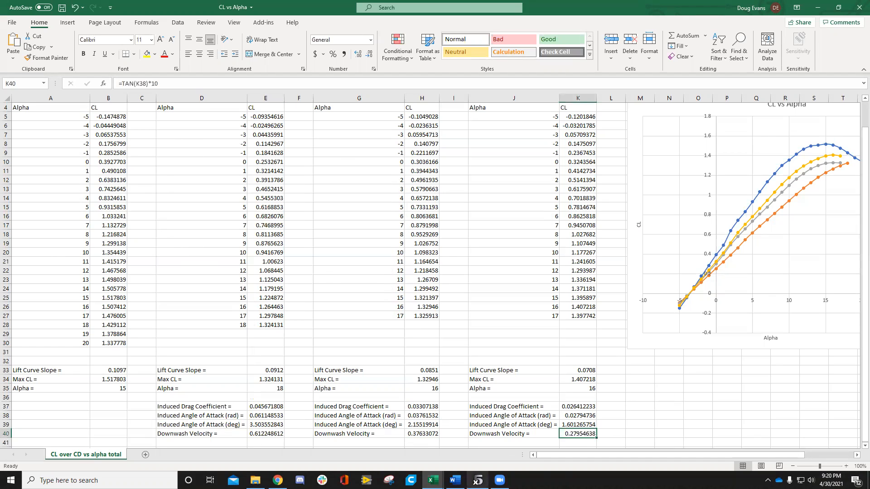
Step: Return to the XFLR5 Bonus Project report in Word and review its graphs, from CL versus Alfa through Induced Angle of Attack
{"action": "mouse_move", "coordinate": [500, 480]}
{"action": "left_click", "coordinate": [455, 480]}
{"action": "scroll", "coordinate": [333, 312], "scroll_direction": "up", "scroll_amount": 10}
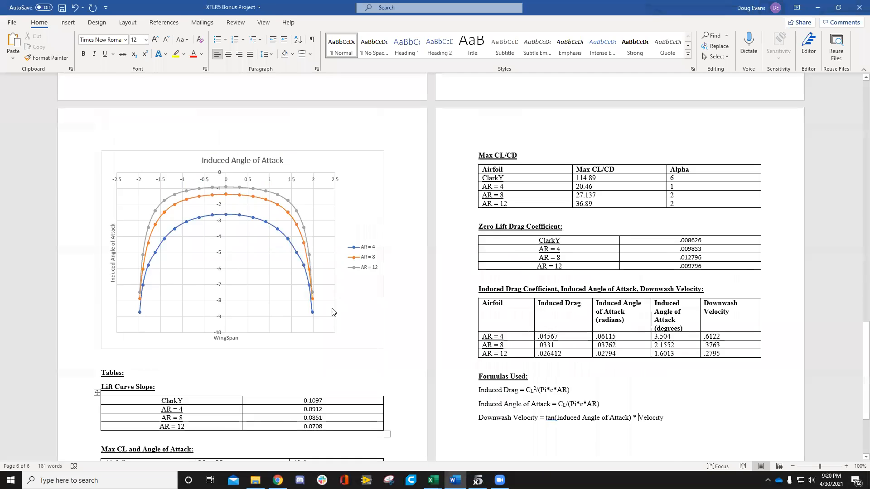
{"action": "scroll", "coordinate": [332, 312], "scroll_direction": "up", "scroll_amount": 10}
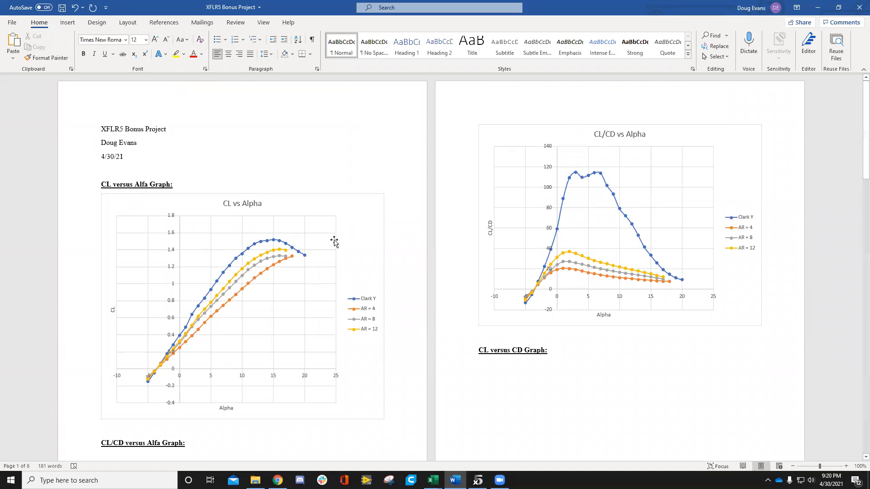
{"action": "scroll", "coordinate": [287, 218], "scroll_direction": "down", "scroll_amount": 10}
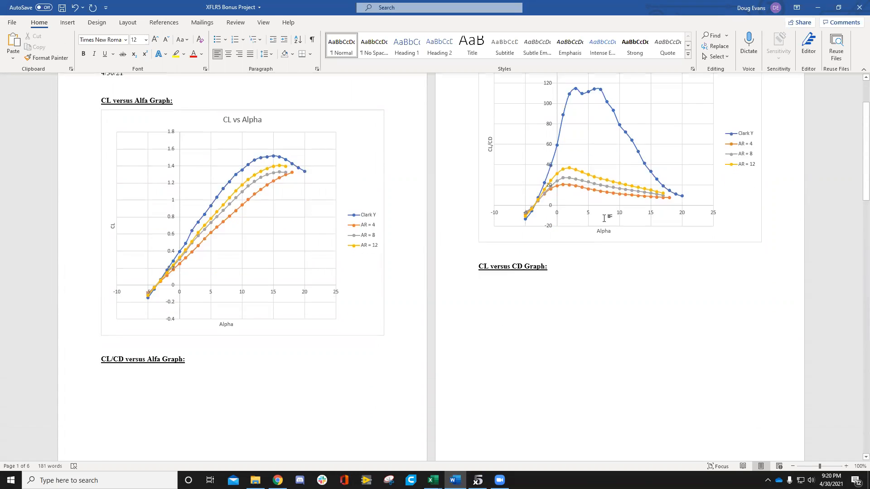
{"action": "scroll", "coordinate": [248, 274], "scroll_direction": "down", "scroll_amount": 3}
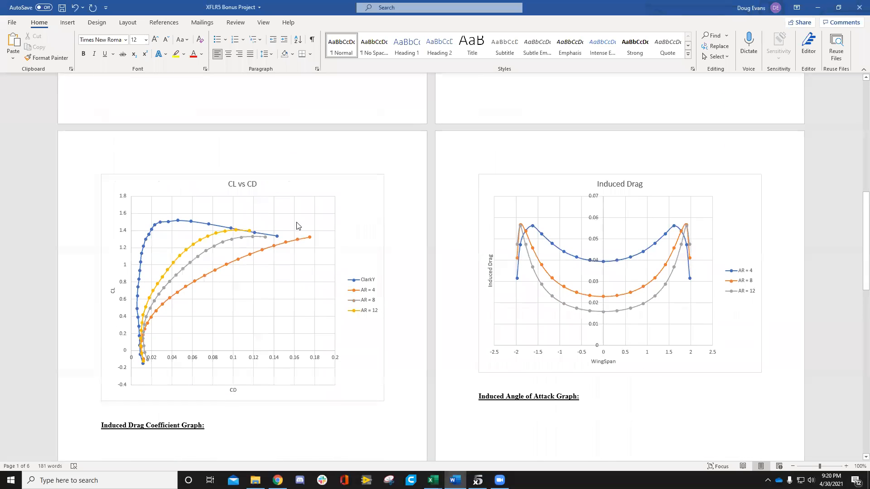
{"action": "scroll", "coordinate": [617, 213], "scroll_direction": "down", "scroll_amount": 7}
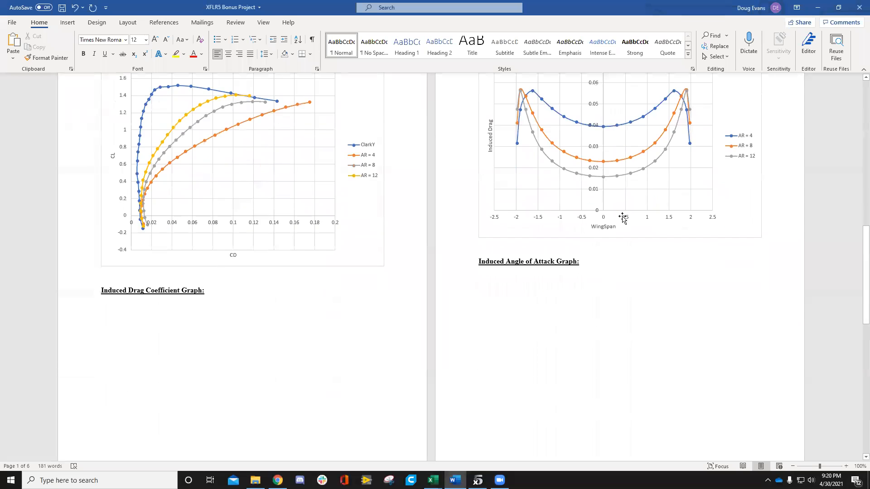
{"action": "scroll", "coordinate": [442, 264], "scroll_direction": "down", "scroll_amount": 3}
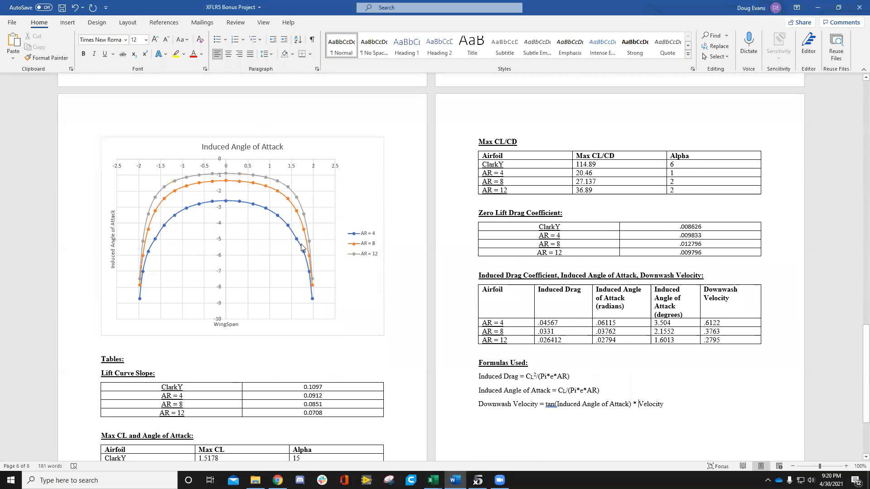
Step: Review the report's results tables, covering Lift Curve Slope, Max CL, Max CL/CD, Zero Lift Drag Coefficient and the induced values
{"action": "scroll", "coordinate": [303, 247], "scroll_direction": "down", "scroll_amount": 3}
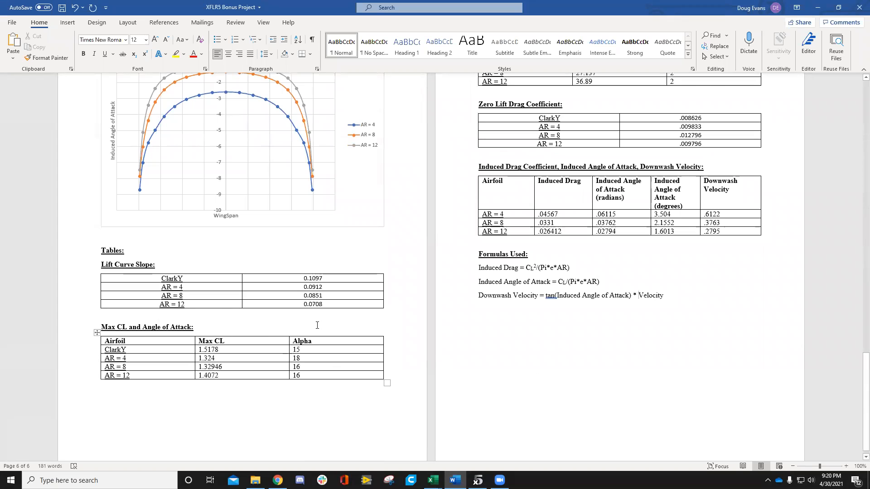
{"action": "scroll", "coordinate": [501, 185], "scroll_direction": "up", "scroll_amount": 1}
{"action": "scroll", "coordinate": [501, 184], "scroll_direction": "up", "scroll_amount": 3}
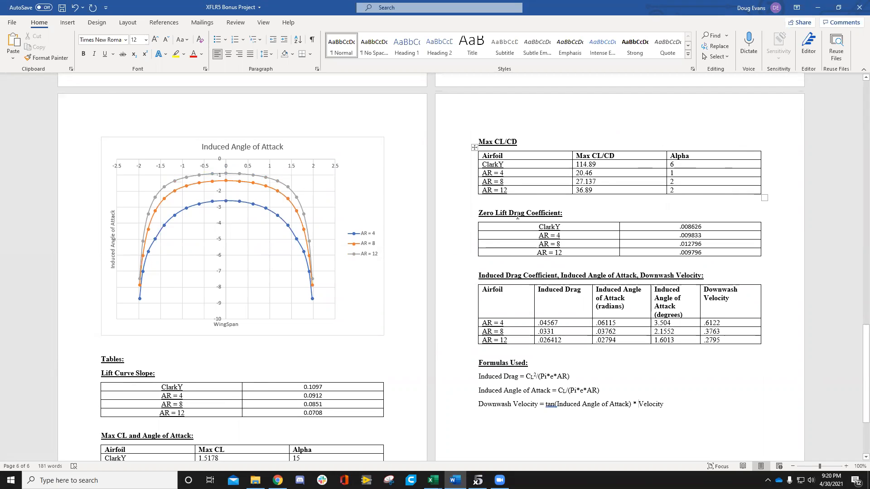
{"action": "scroll", "coordinate": [513, 281], "scroll_direction": "down", "scroll_amount": 1}
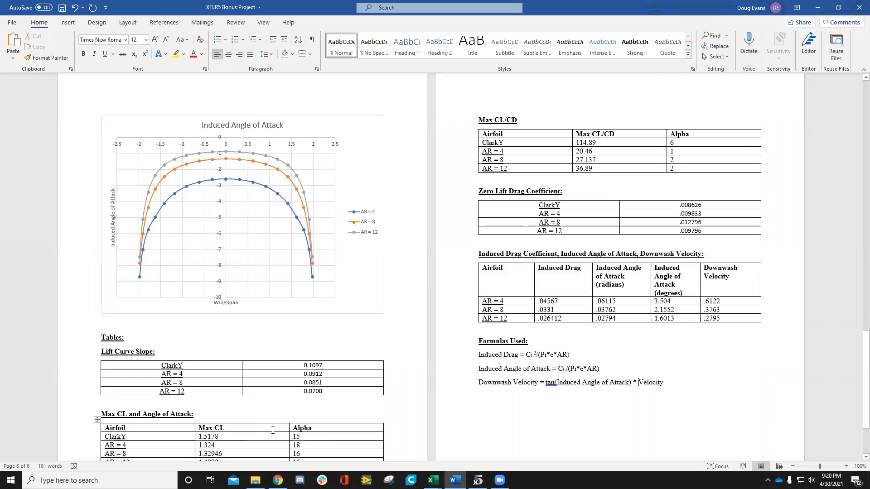
Step: Switch to xflr5 with the Induced Angle graph of the AR = 4 Rect wing
{"action": "left_click", "coordinate": [477, 480]}
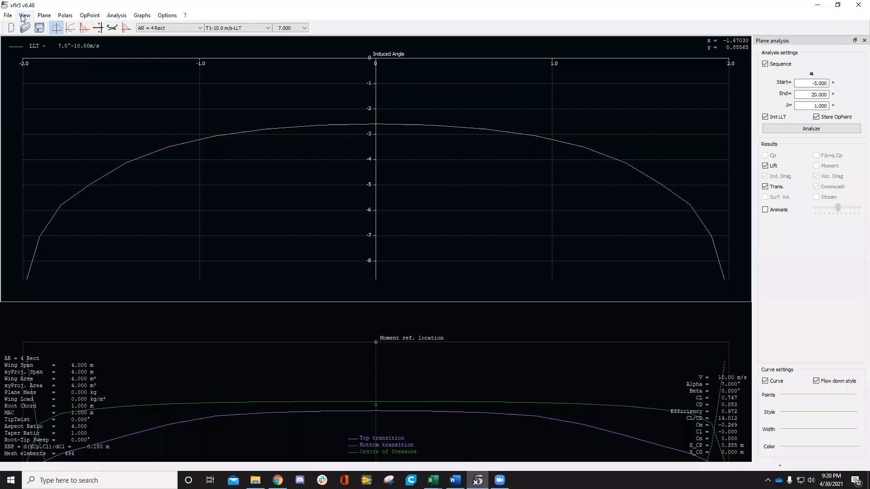